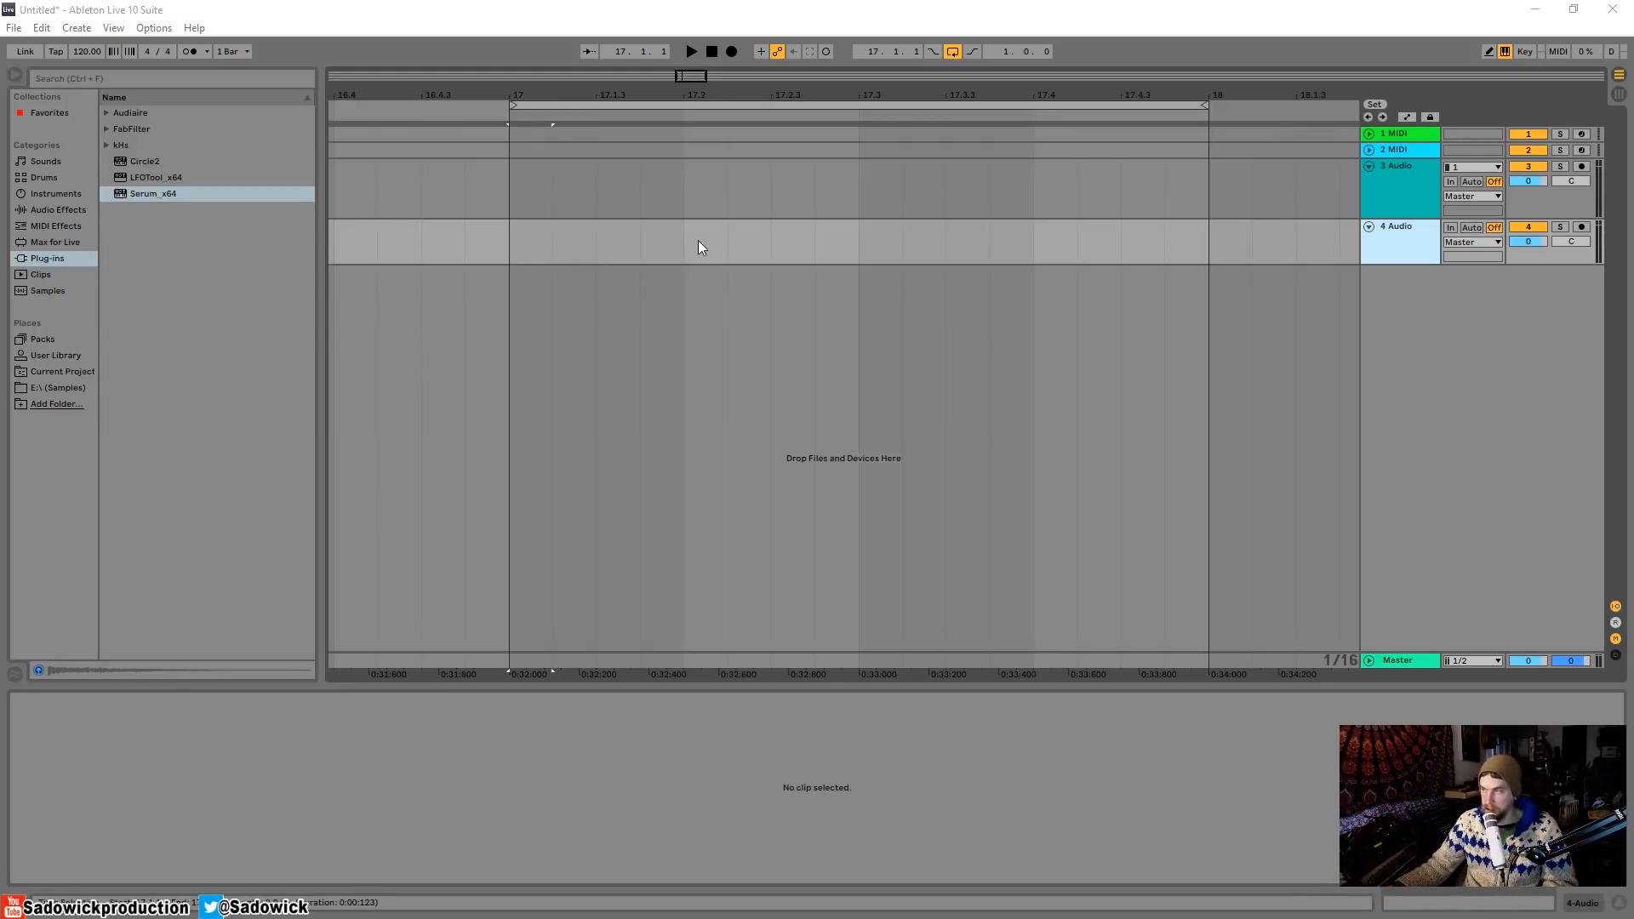
Load the Serum_x64 plug-in onto a new MIDI track, close its editor, and unfold the track.
drag(140, 192, 1464, 395)
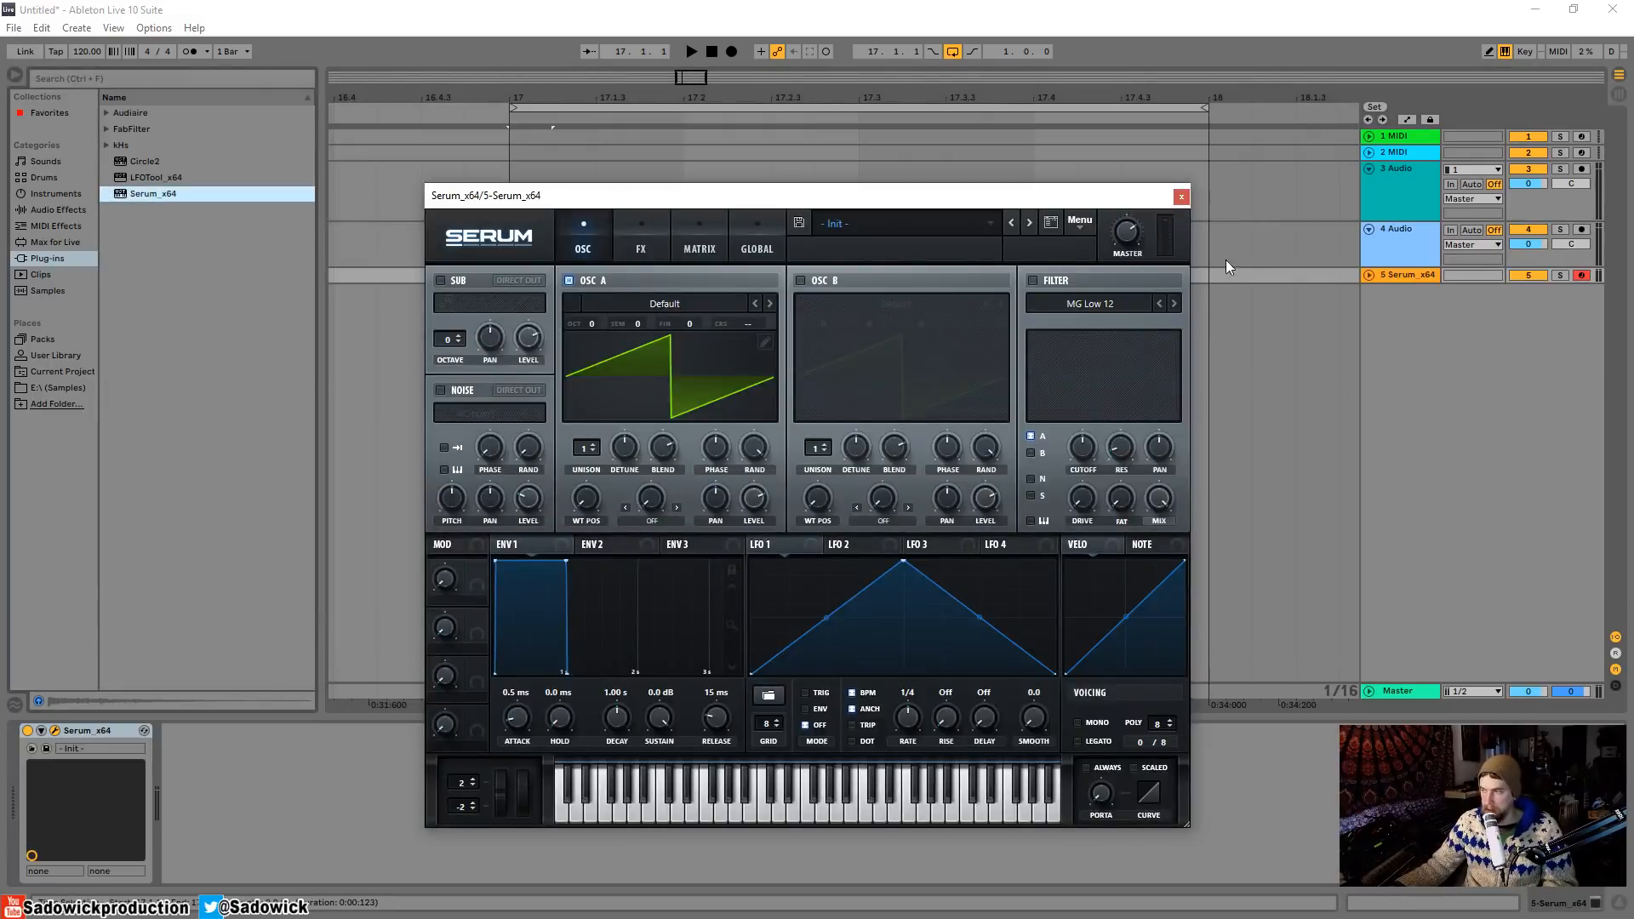
click(1181, 197)
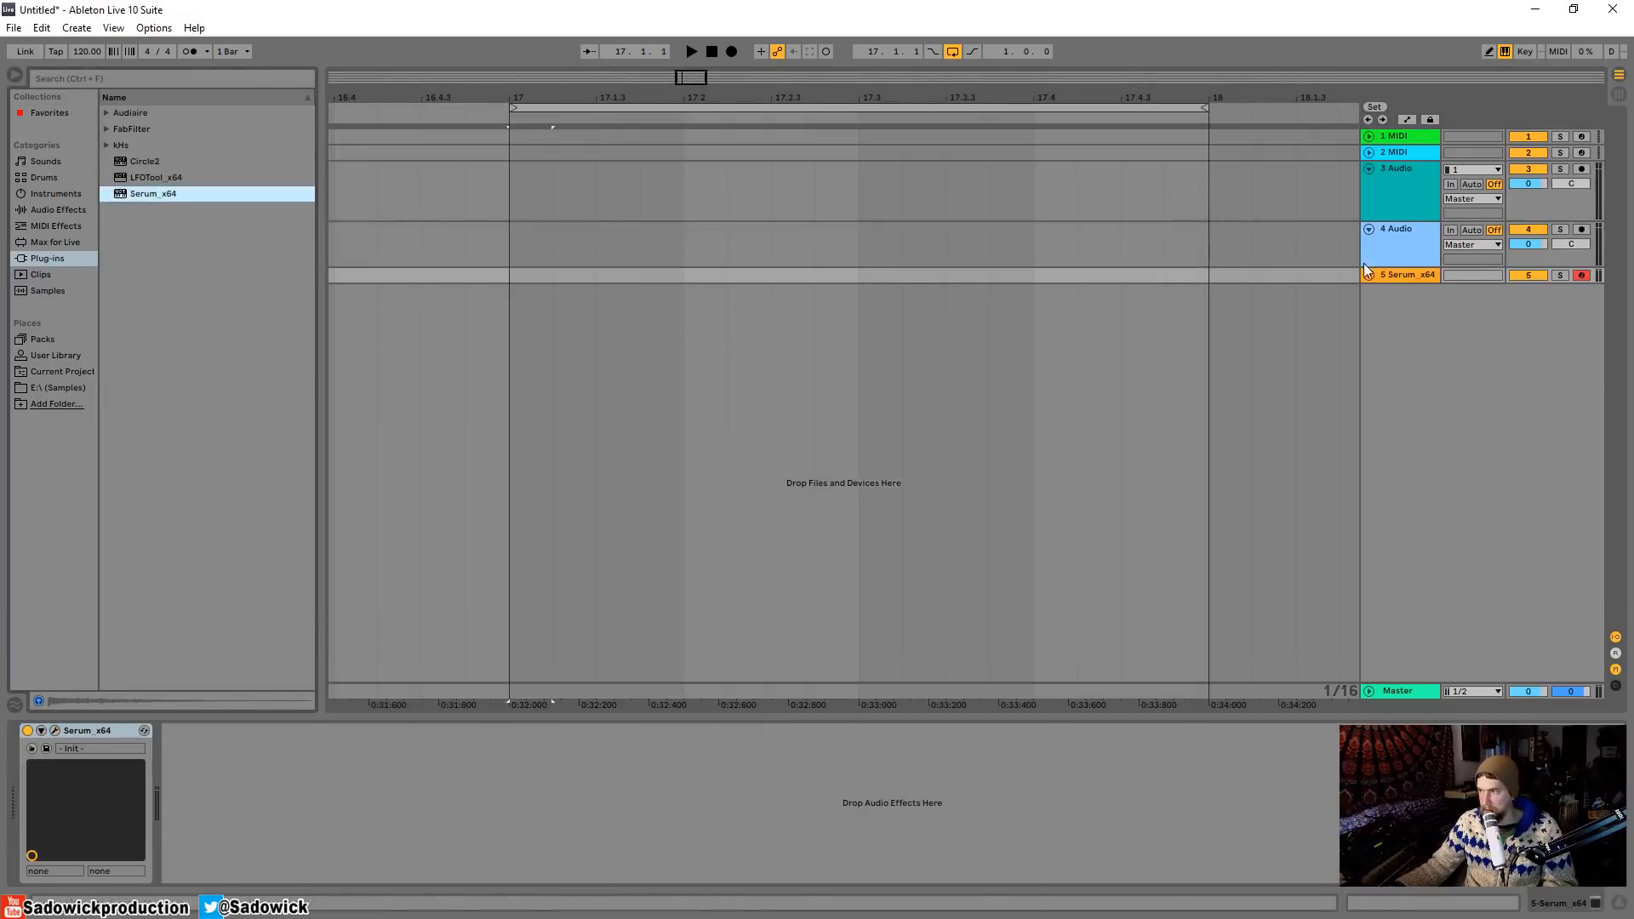
click(1367, 275)
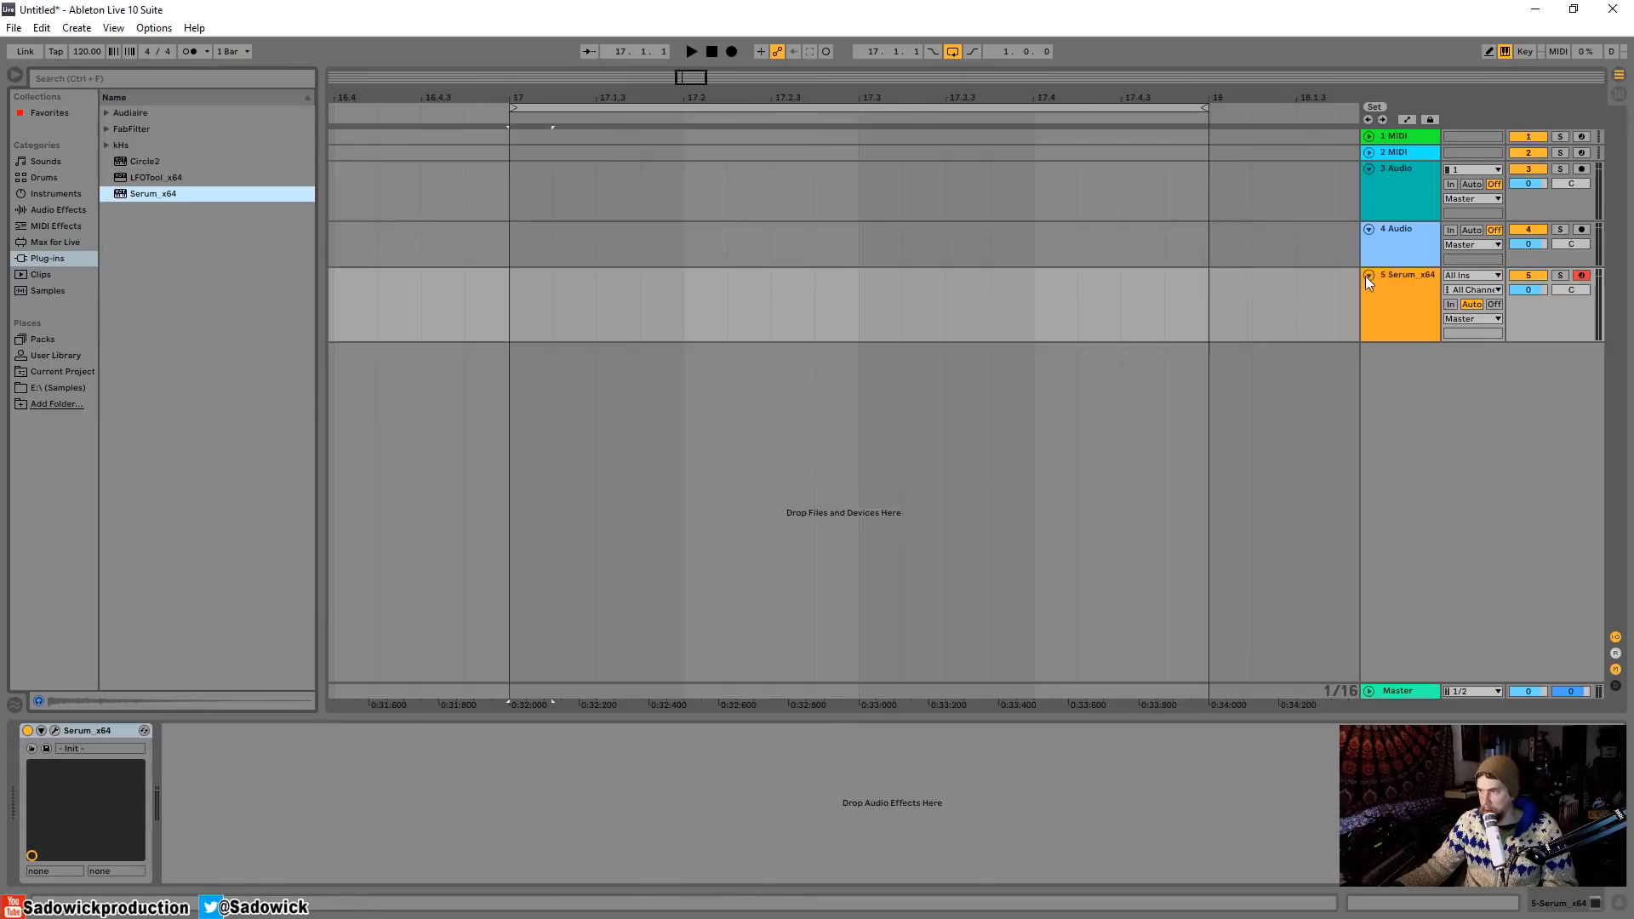
Insert a 1/16-long MIDI clip at bar 17 on the Serum track and fill it with one C3 note.
right_click(529, 307)
click(577, 439)
click(523, 320)
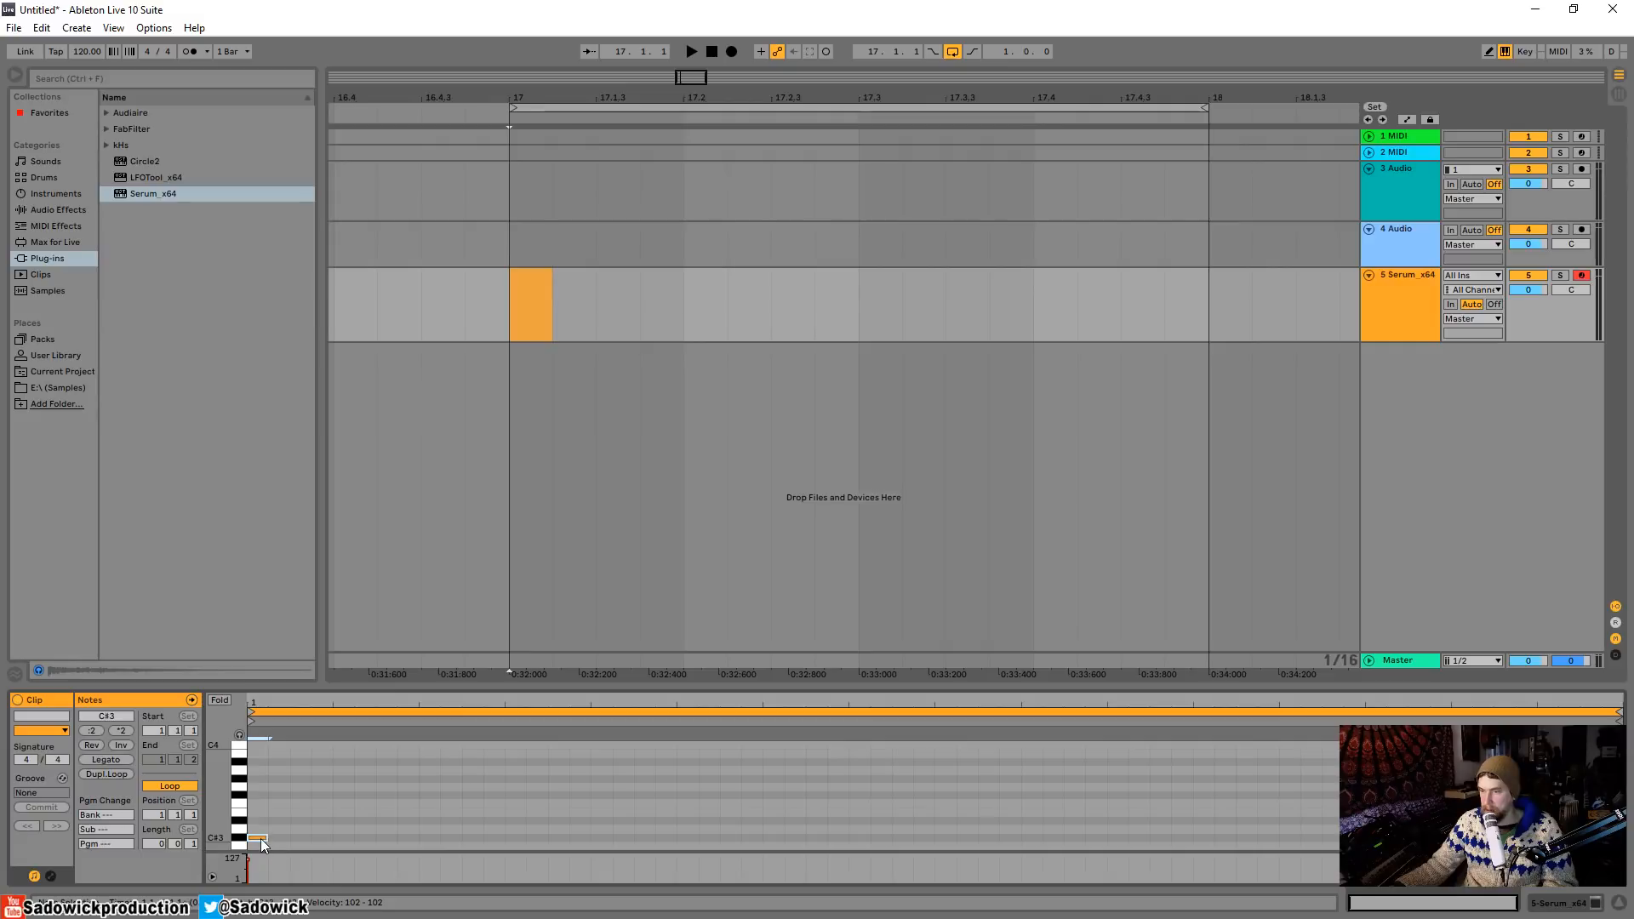
double_click(260, 844)
drag(269, 846, 1632, 916)
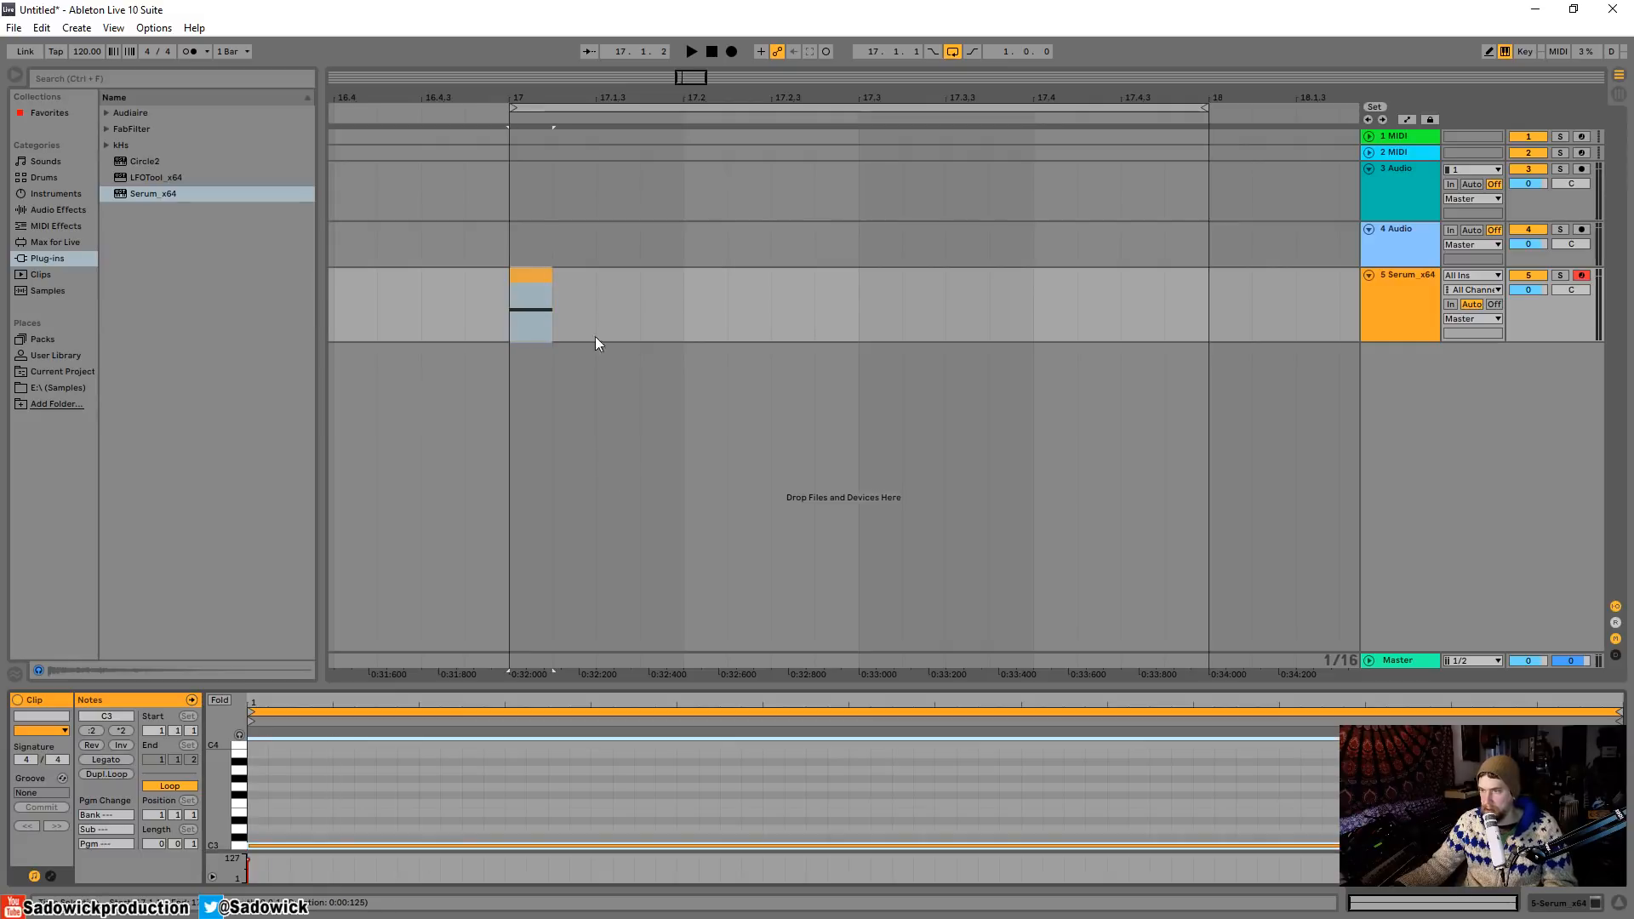
Duplicate the 1/16 clip end to end until the copies fill bar 17.
click(541, 279)
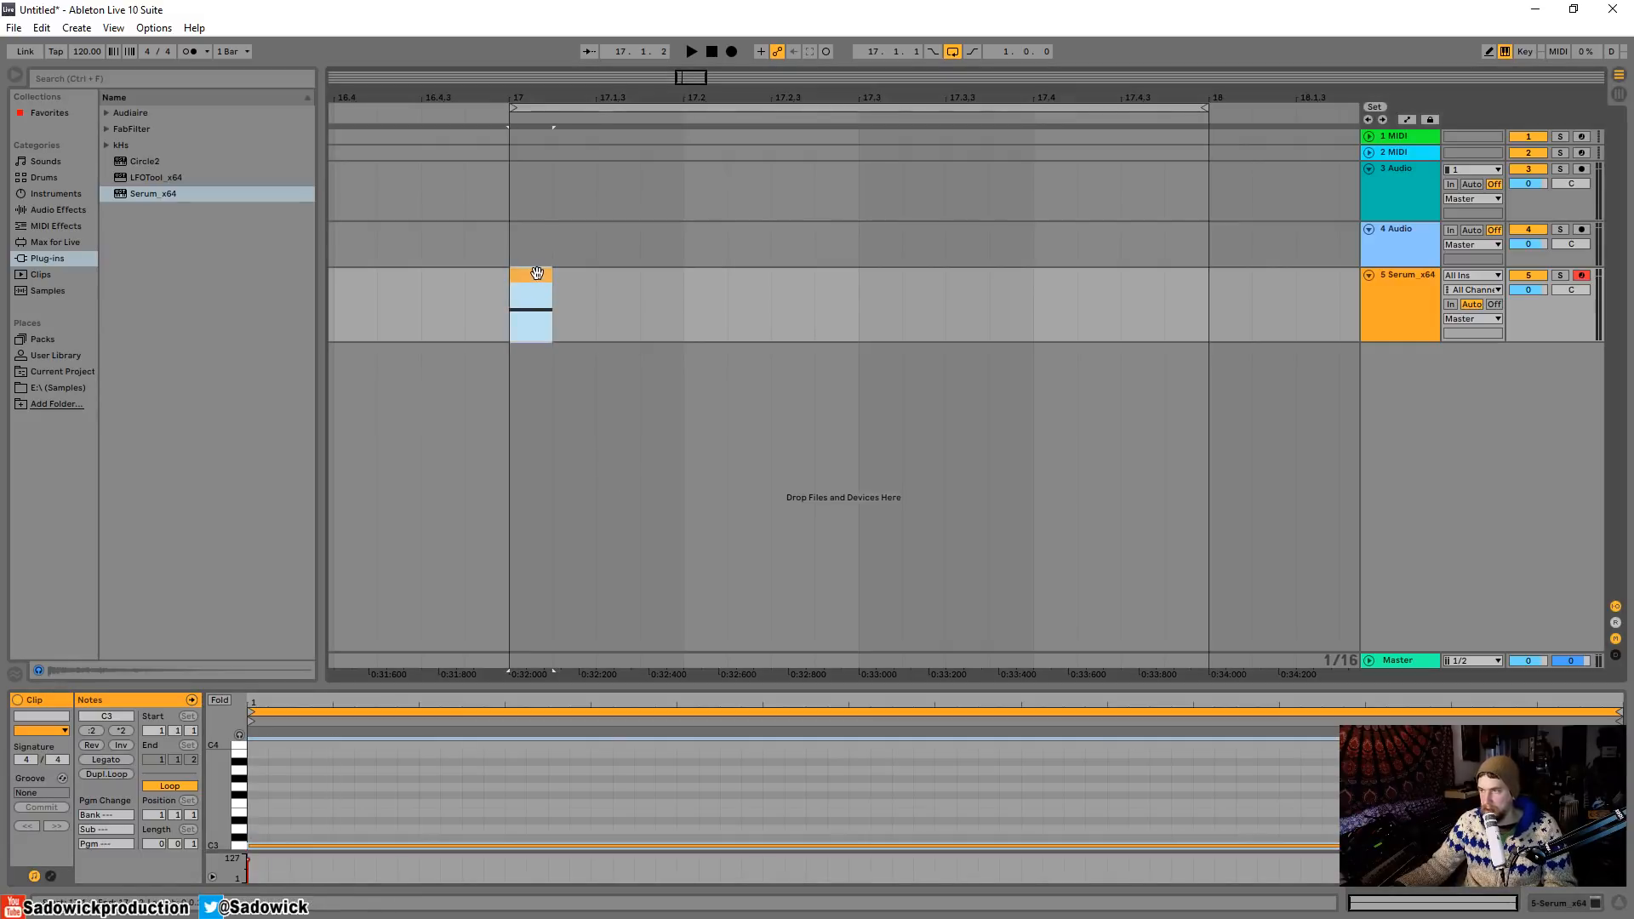
key(ctrl+d)
key(ctrl+d)
key(ctrl+d)
key(ctrl+d)
key(ctrl+d)
key(ctrl+d)
key(ctrl+d)
key(ctrl+d)
key(ctrl+d)
key(ctrl+d)
key(ctrl+d)
key(ctrl+d)
key(ctrl+d)
key(ctrl+d)
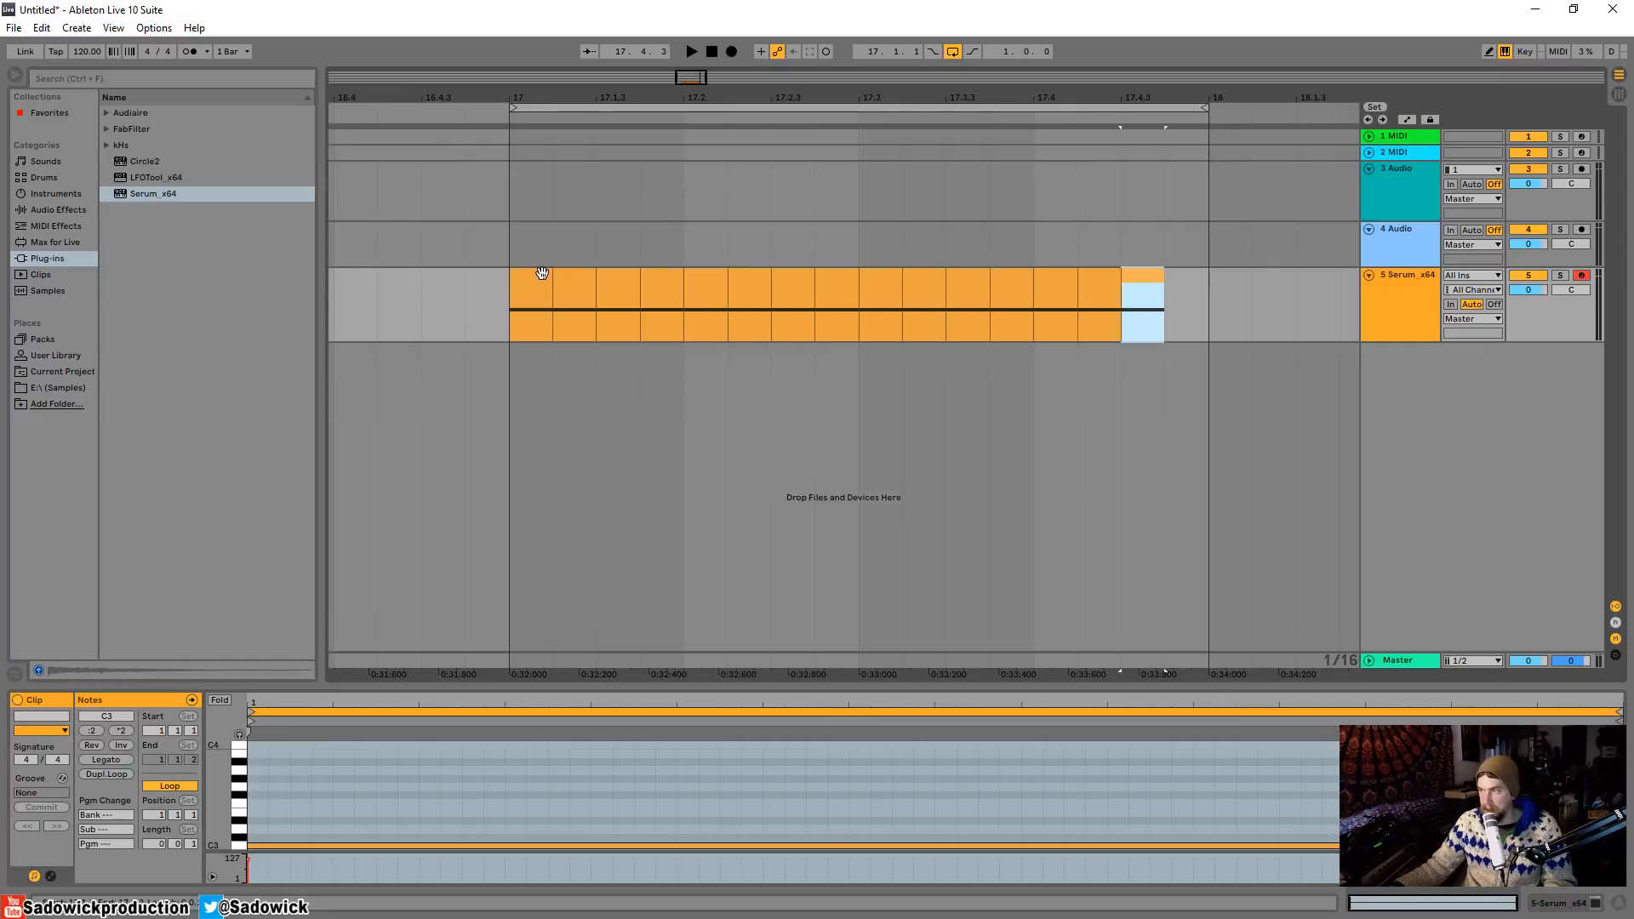
key(ctrl+d)
Solo the Serum track and play the loop briefly to check it.
click(1560, 275)
key(space)
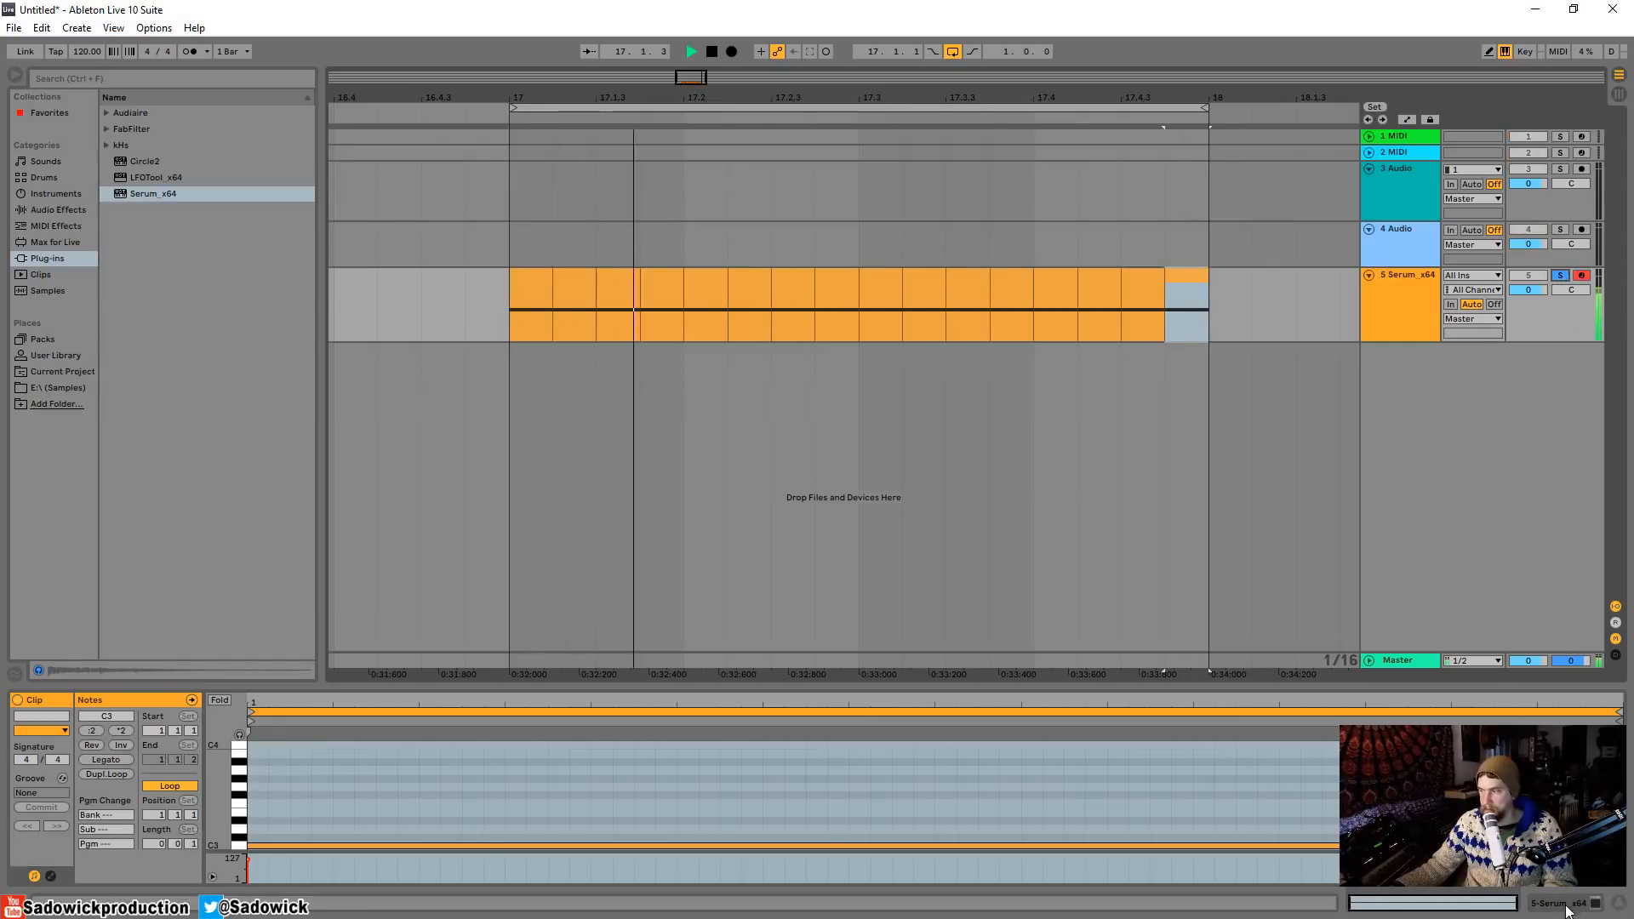
key(space)
Reopen the Serum editor, switch oscillator A off, and enable the noise oscillator.
click(1569, 904)
click(56, 731)
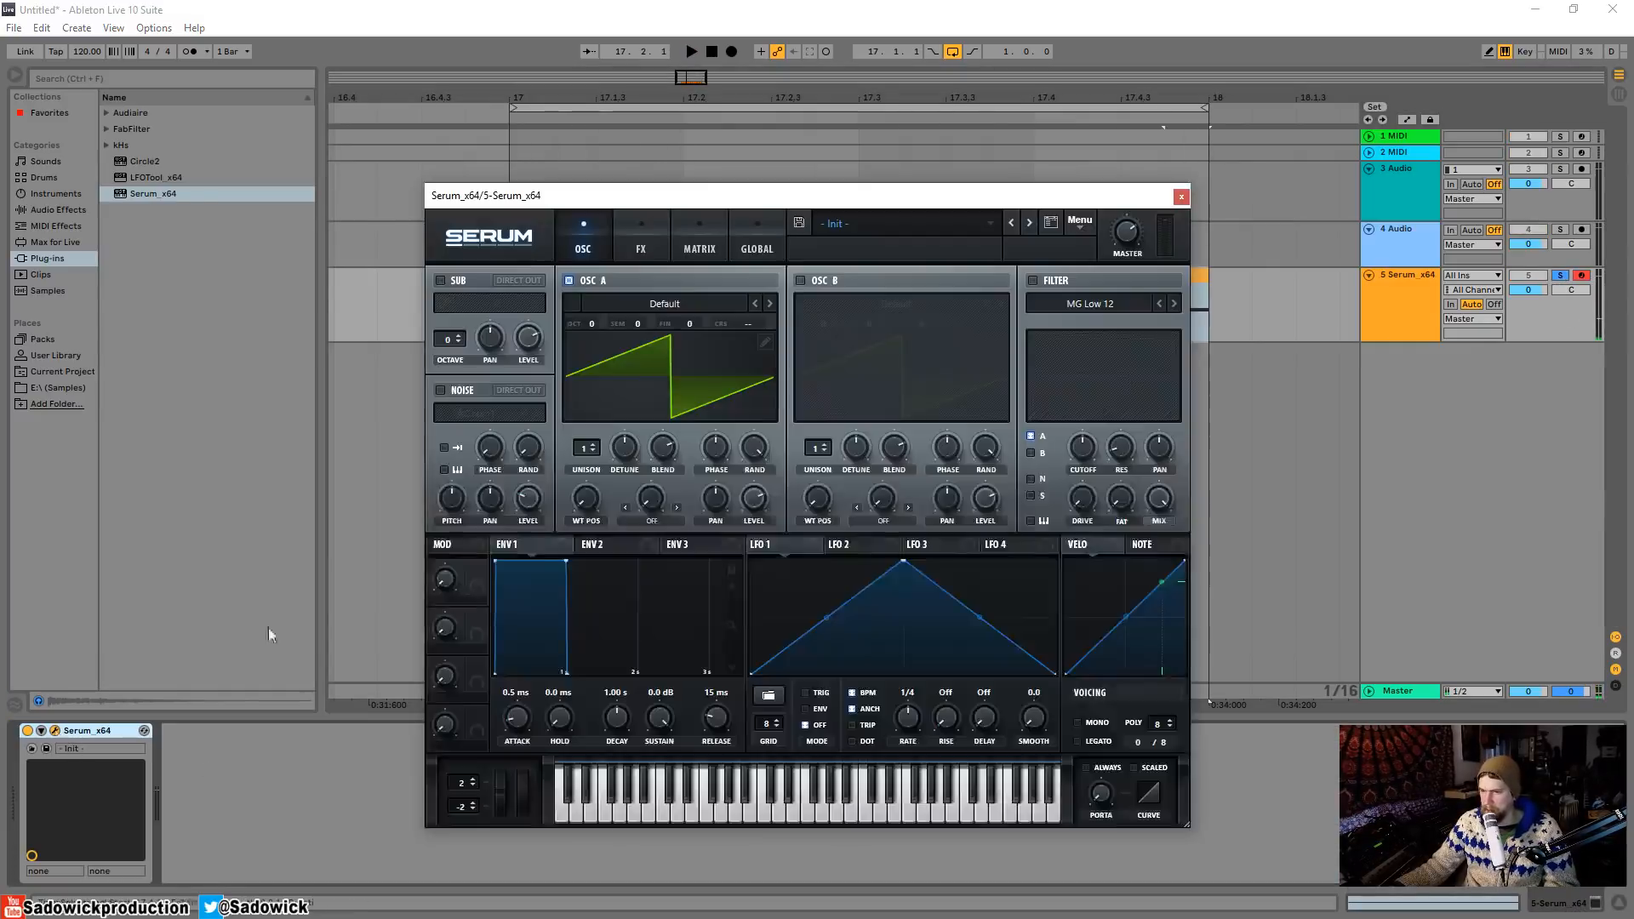
click(570, 279)
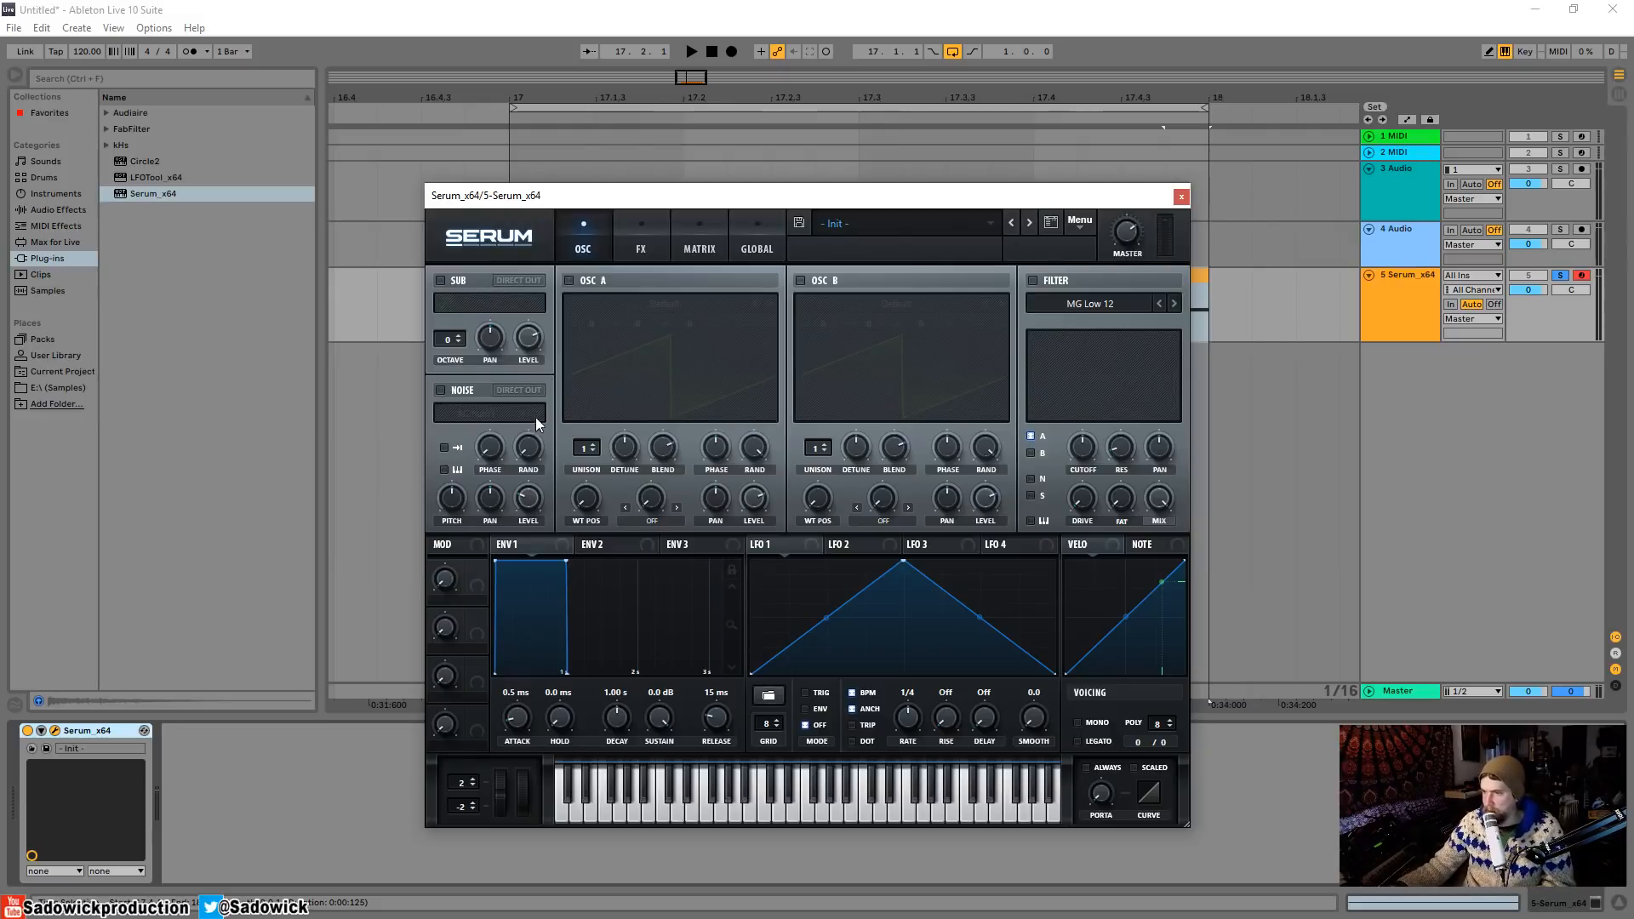
click(440, 391)
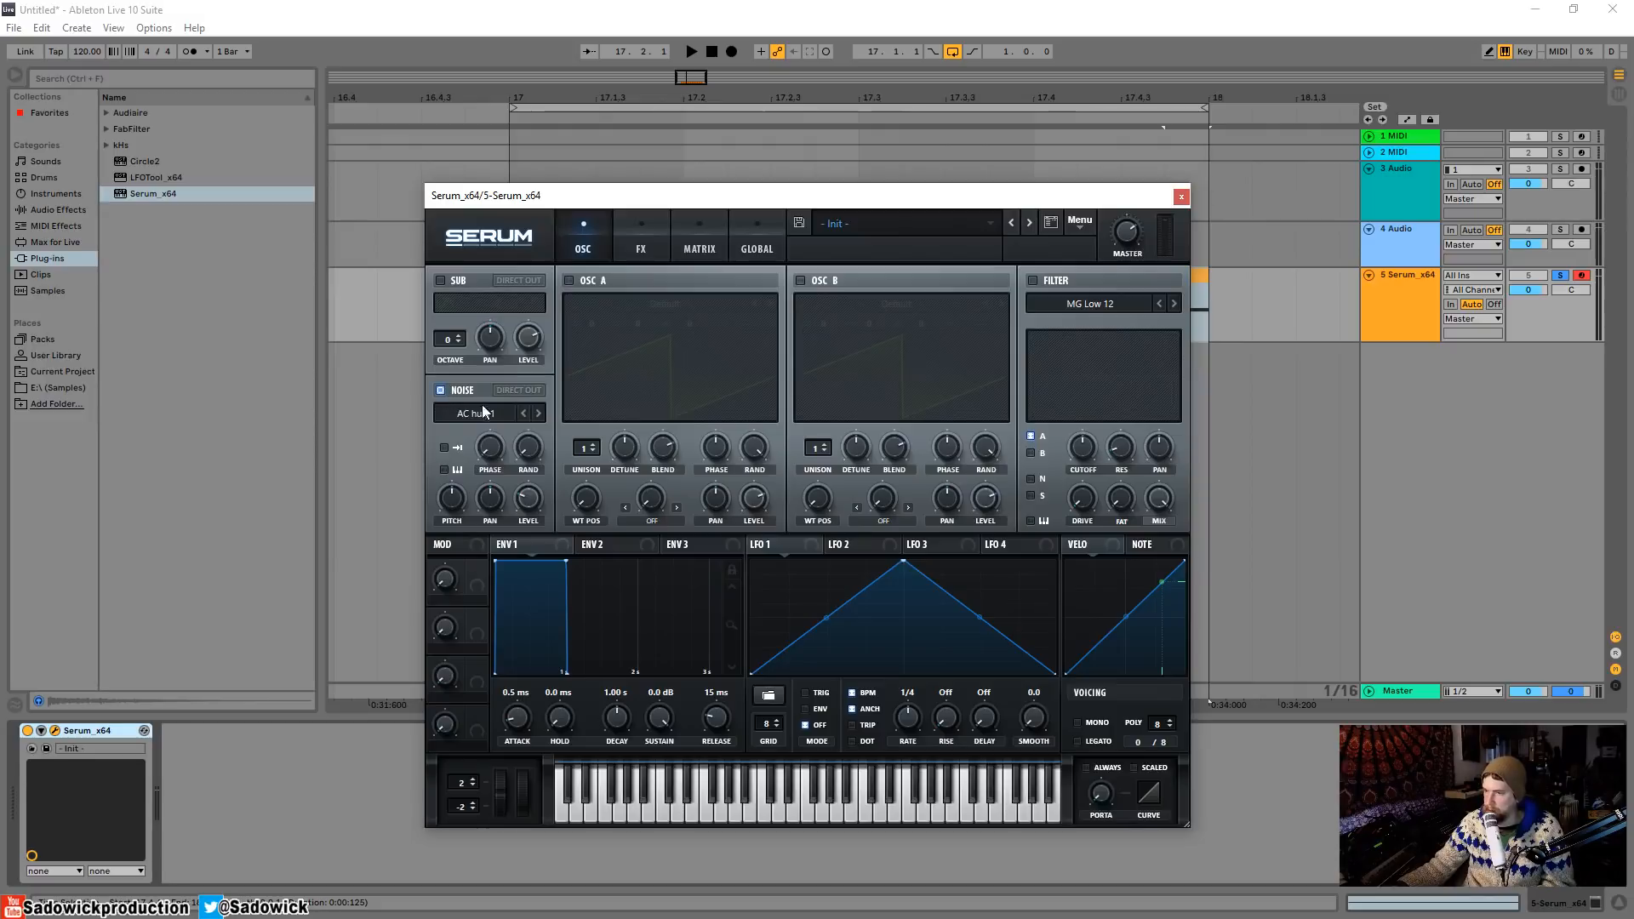
Load the ARP white sample into the noise oscillator and audition the loop.
click(486, 412)
click(587, 438)
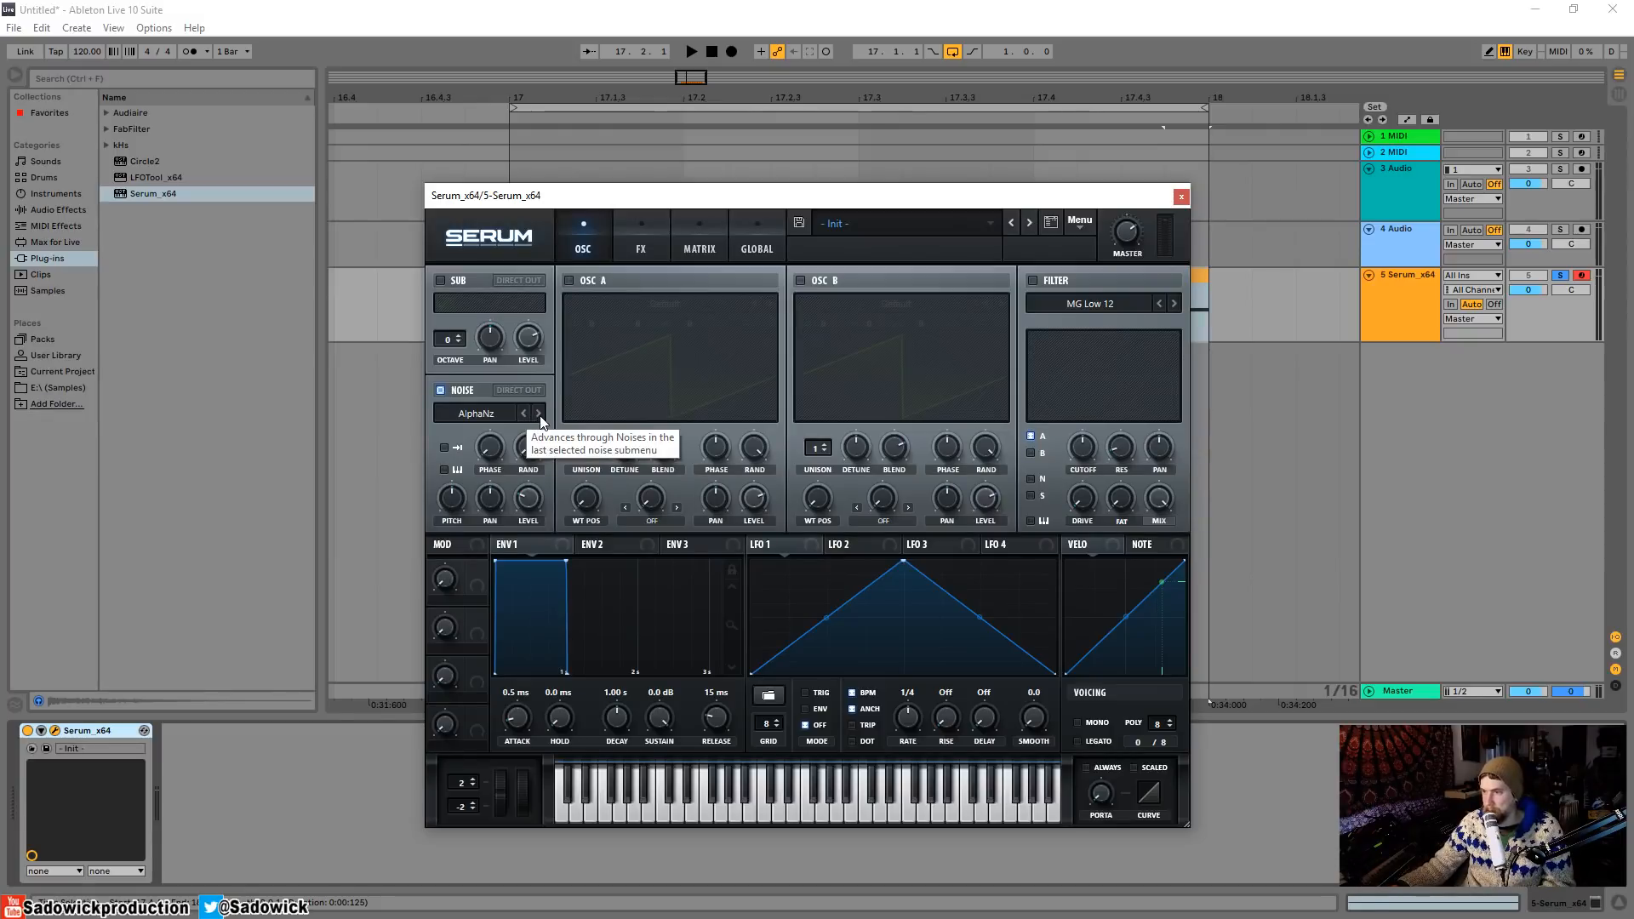
click(539, 415)
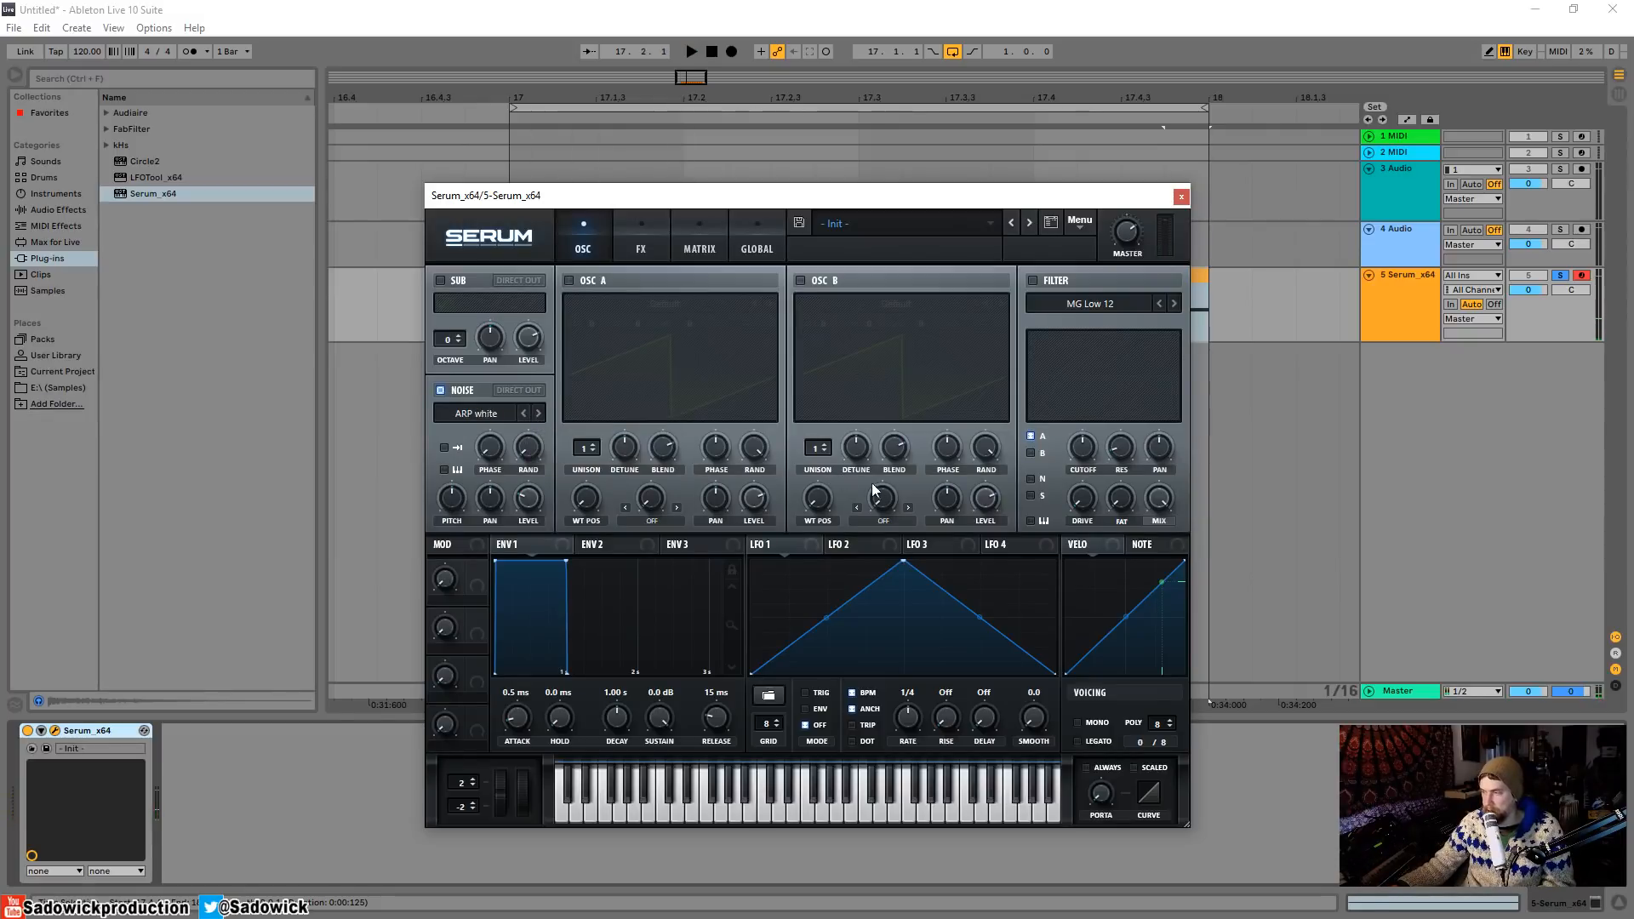
key(space)
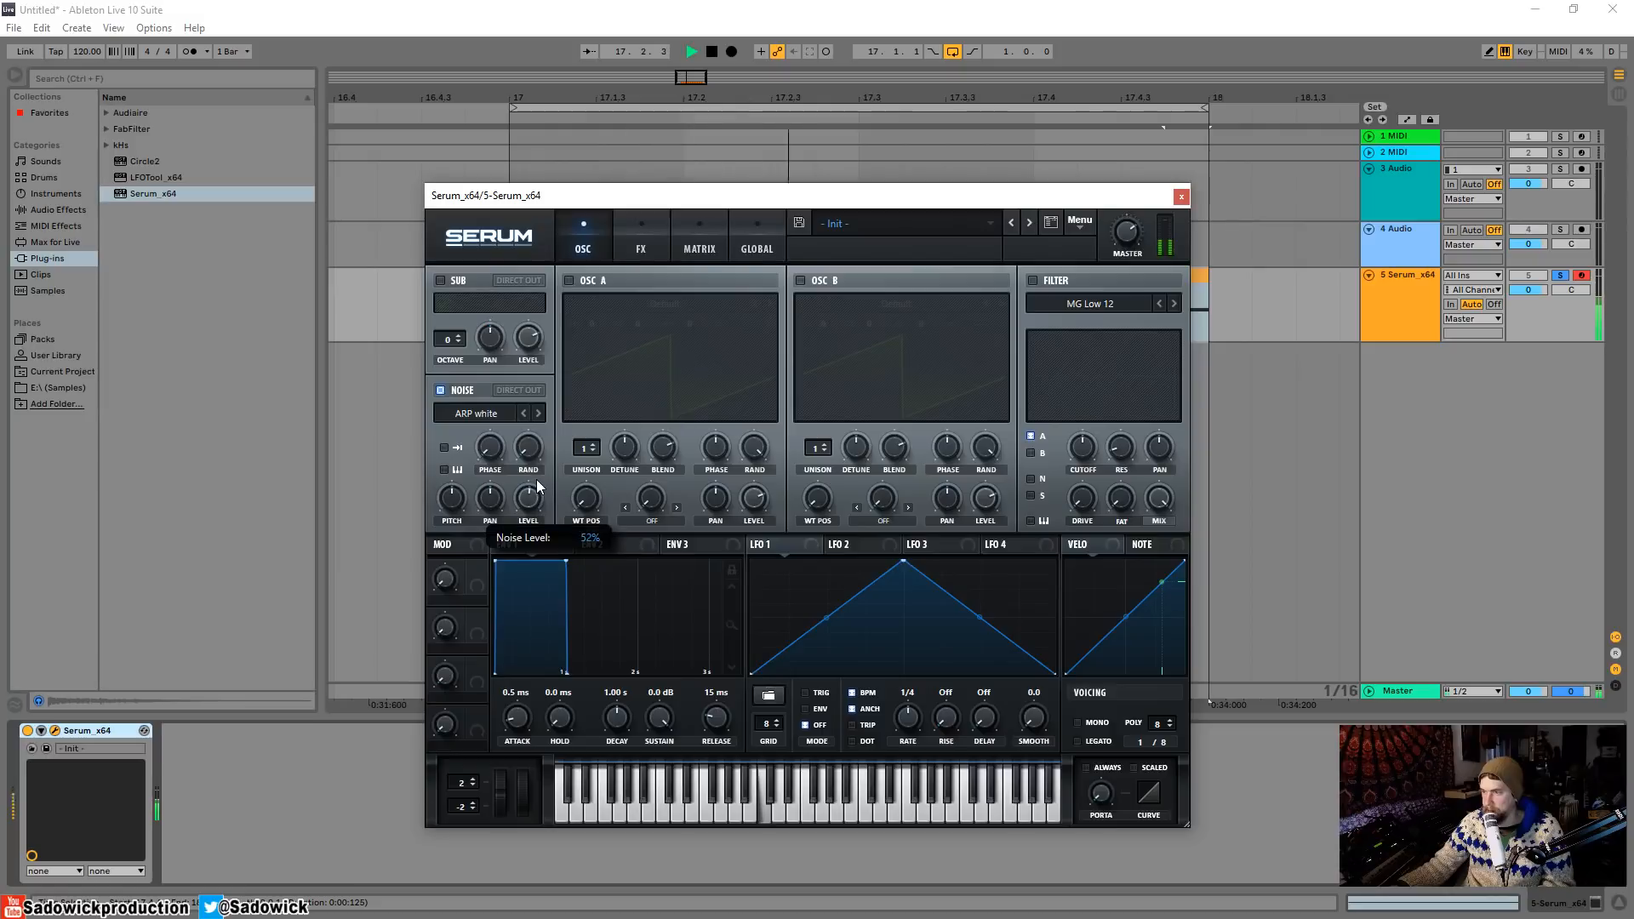
key(space)
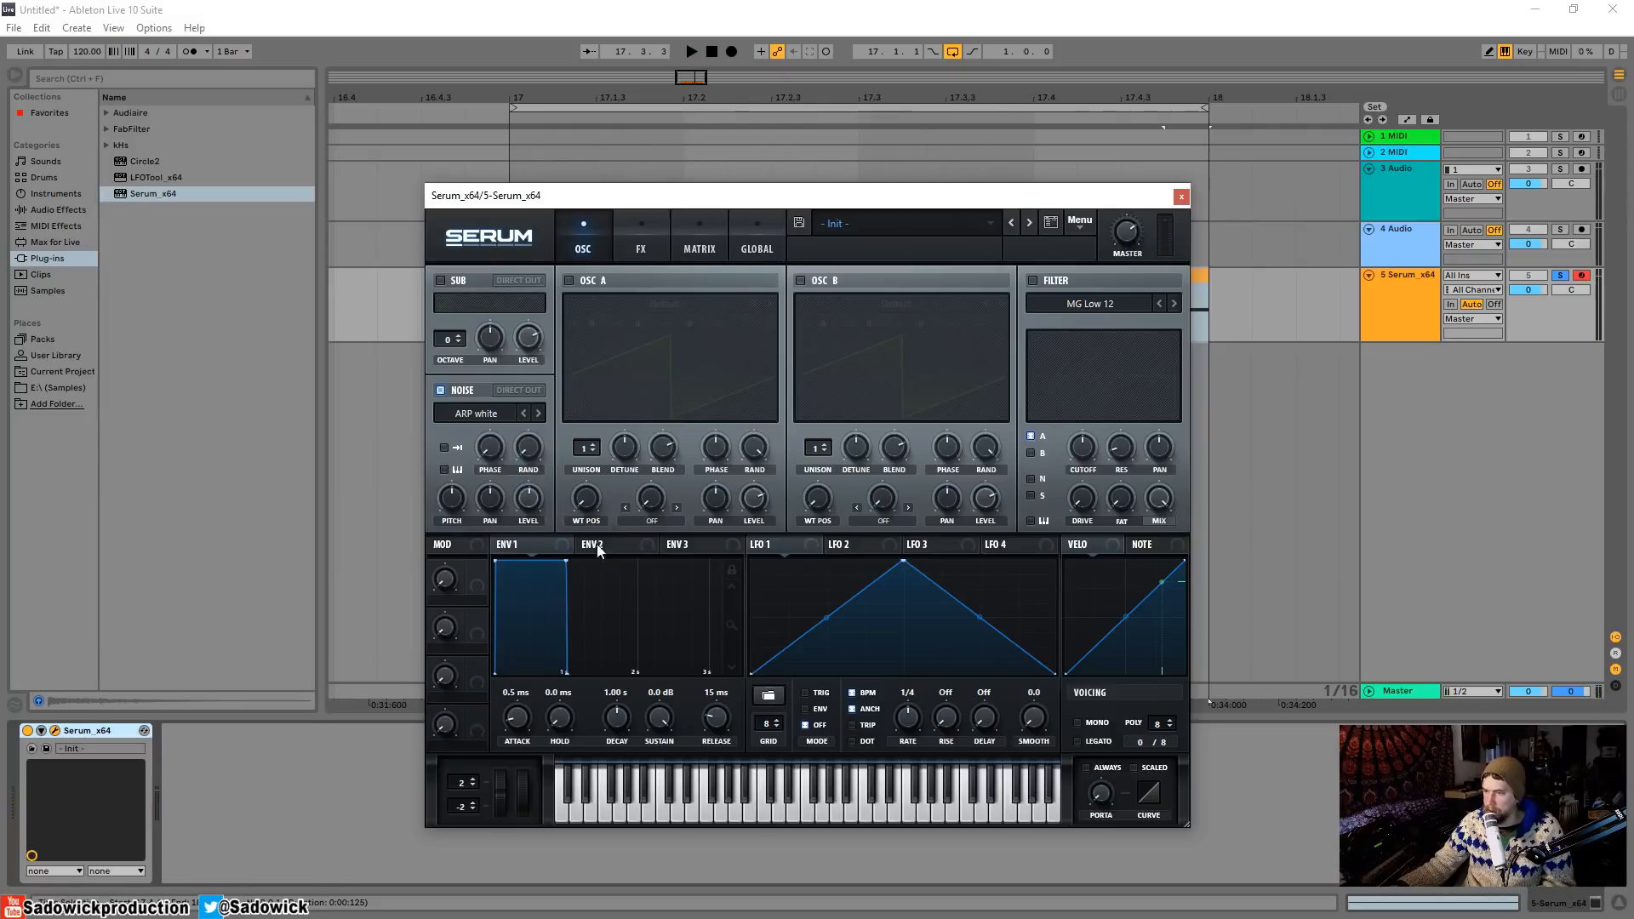
Shape LFO 1 as a straight descending ramp in Env mode with BPM sync off and a rate of 6.7 Hz.
click(782, 543)
drag(904, 564, 752, 562)
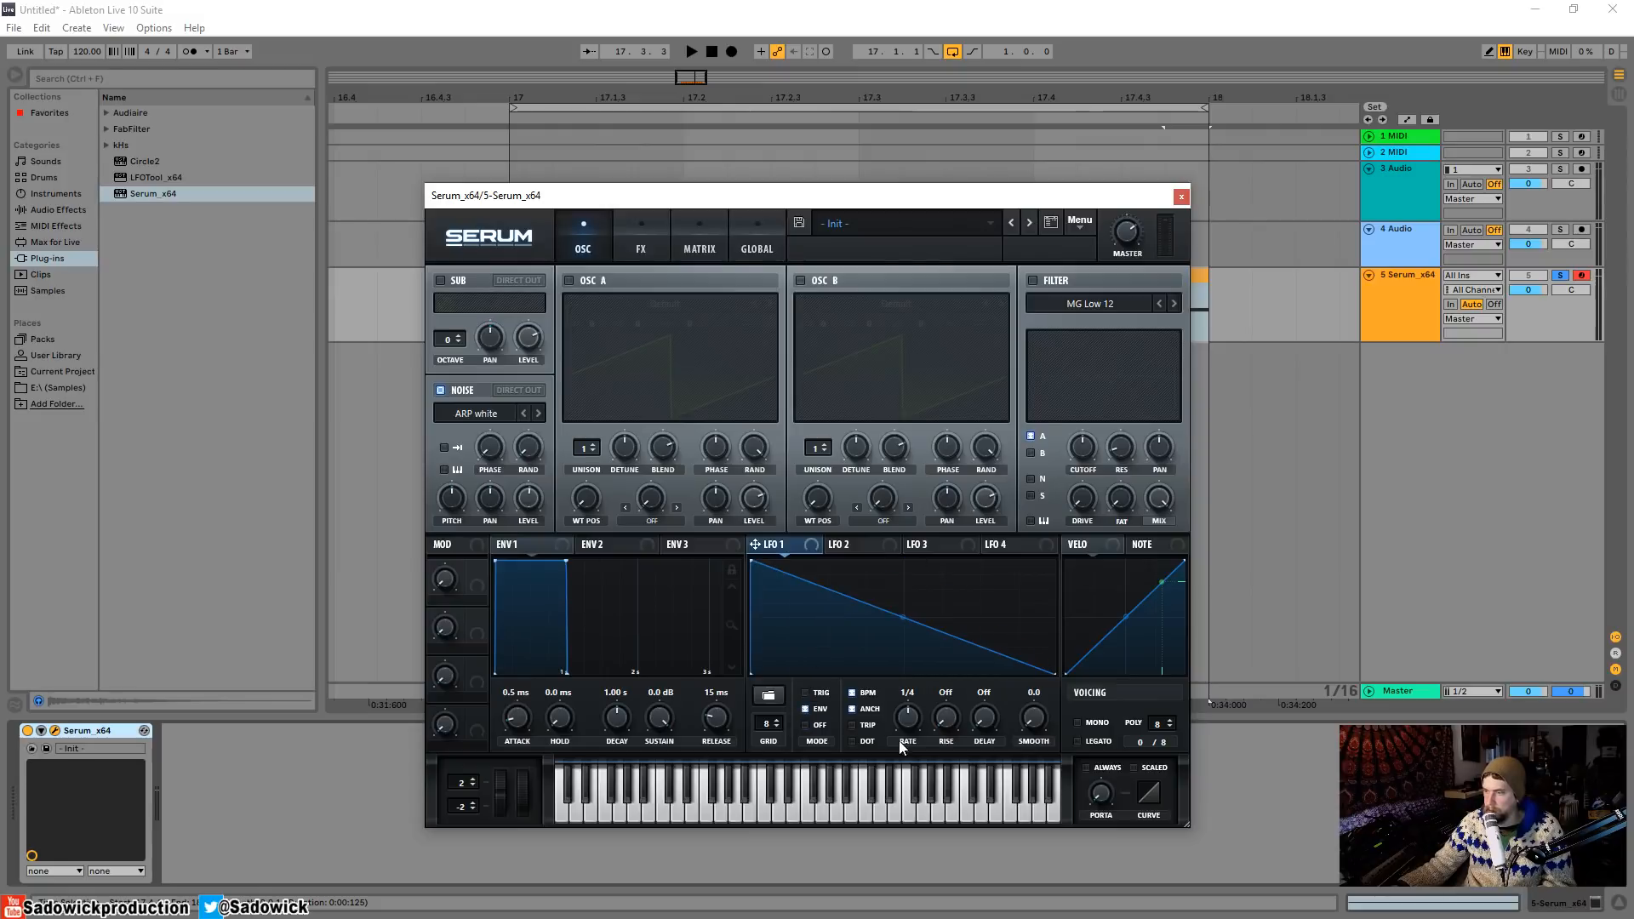
click(855, 695)
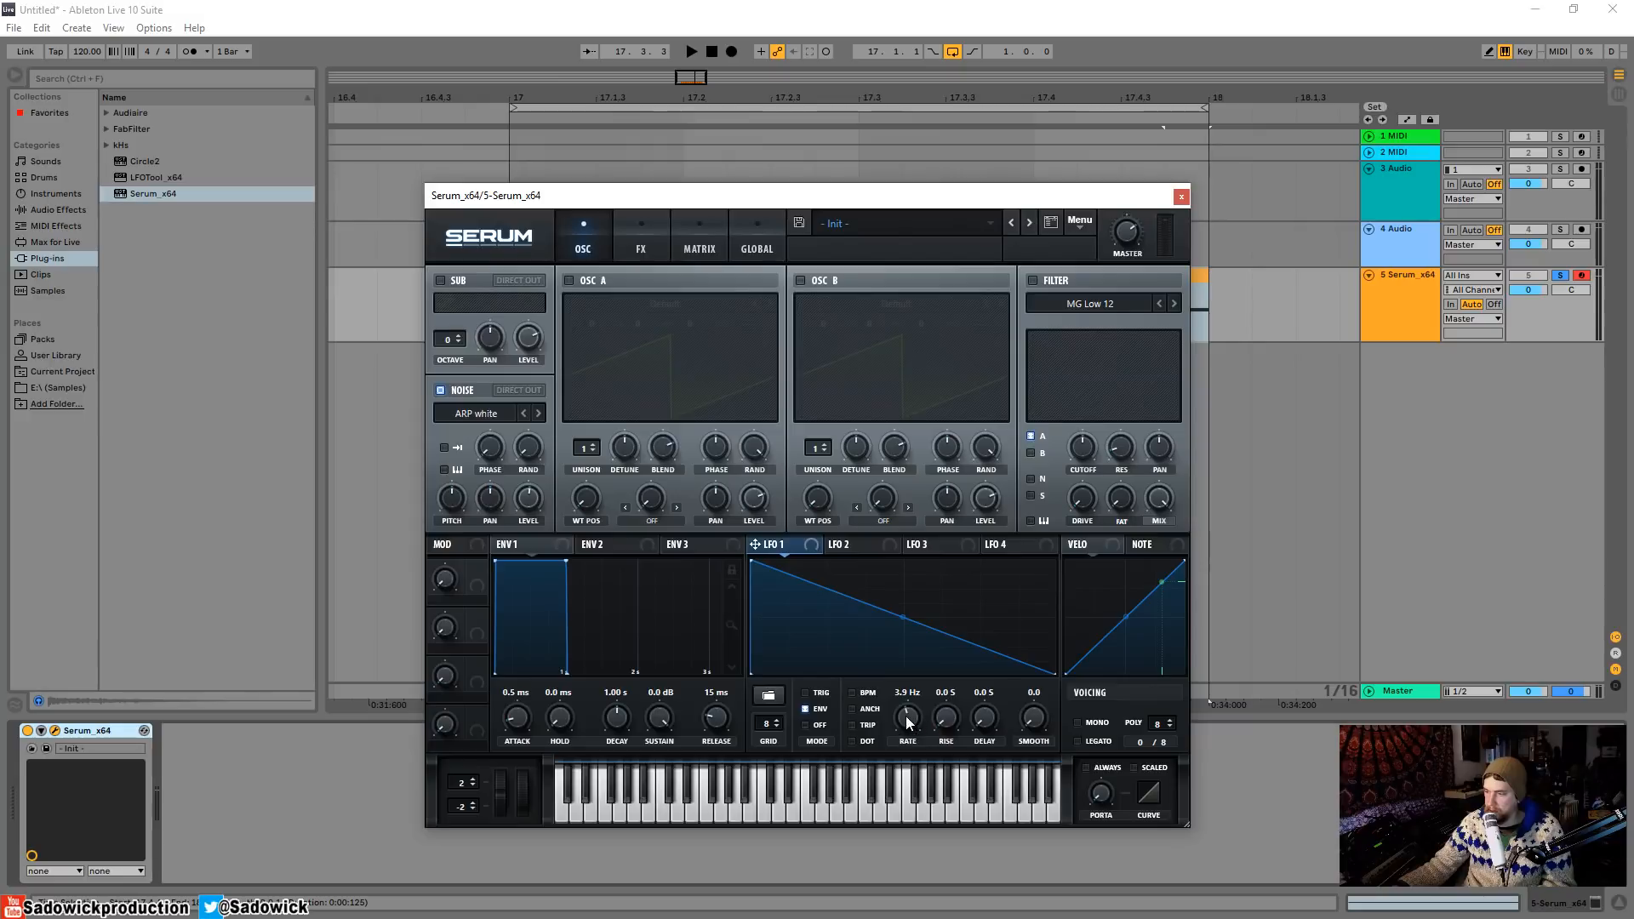
mouse_move(922, 719)
mouse_down()
mouse_move(921, 738)
mouse_move(909, 717)
mouse_up()
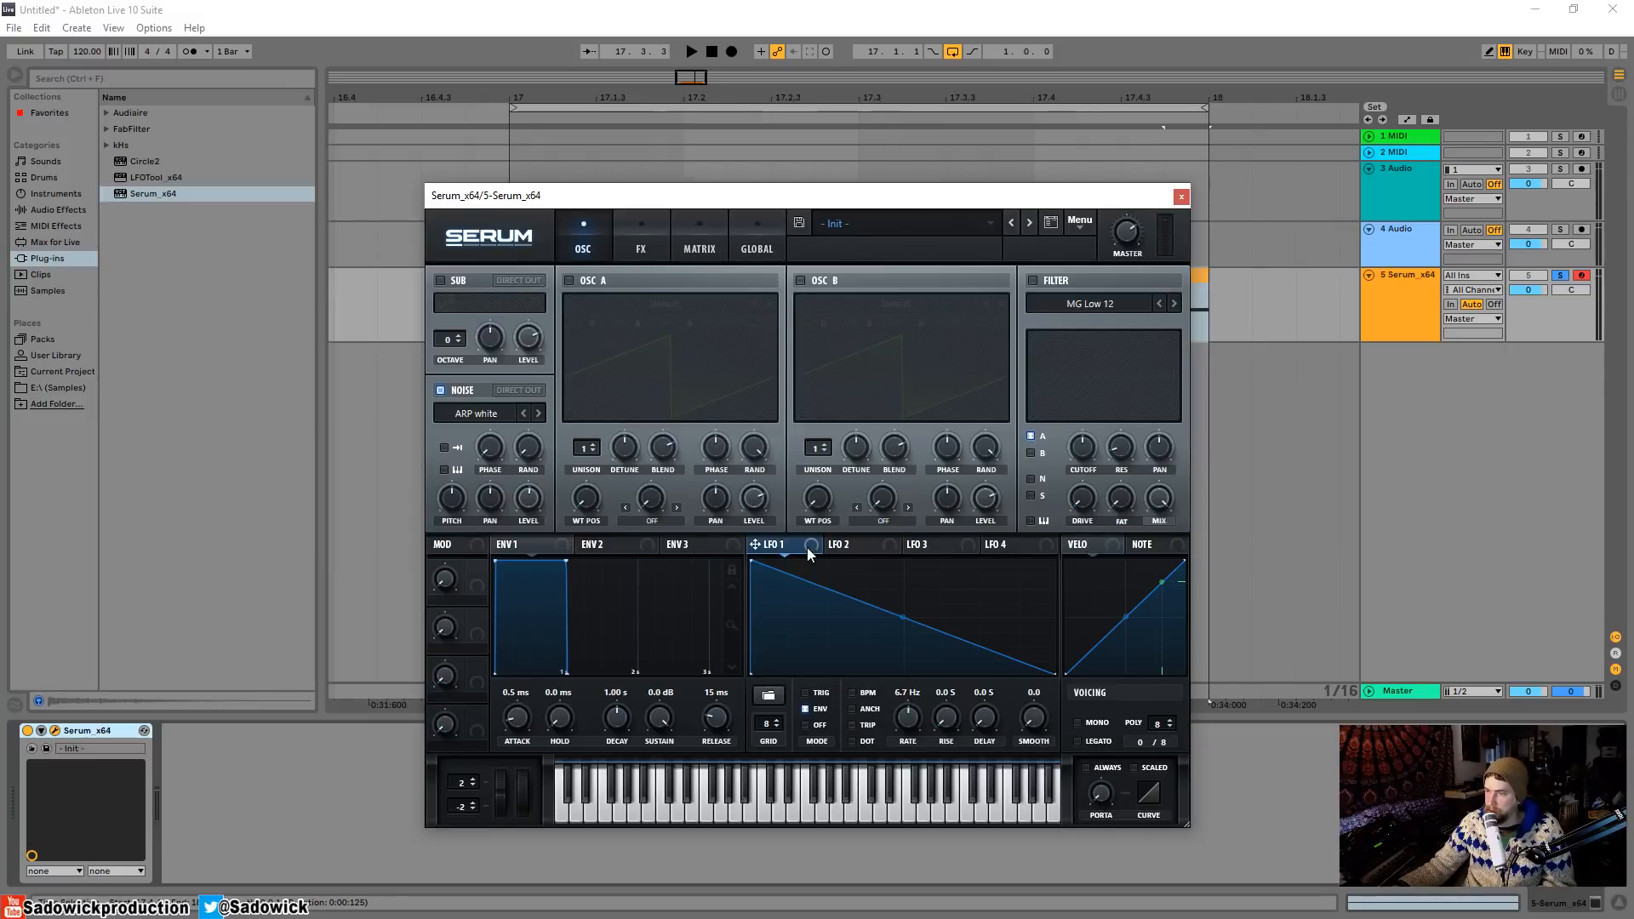
Assign LFO 1 to the noise level with a modulation amount of 74 and audition the loop.
drag(526, 499, 526, 499)
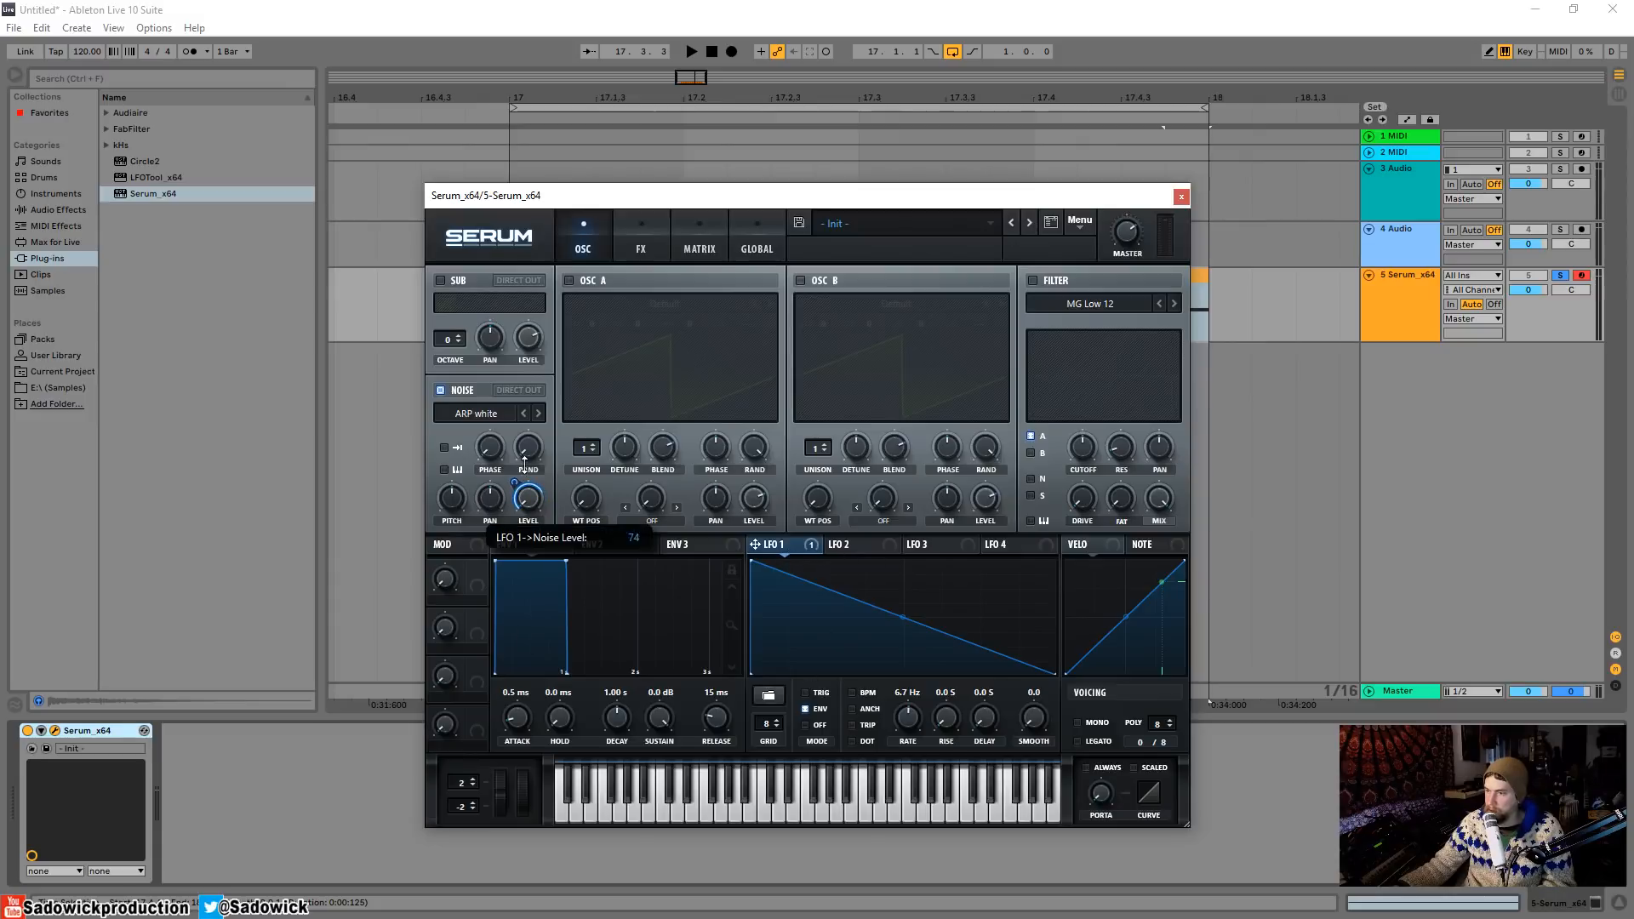
key(space)
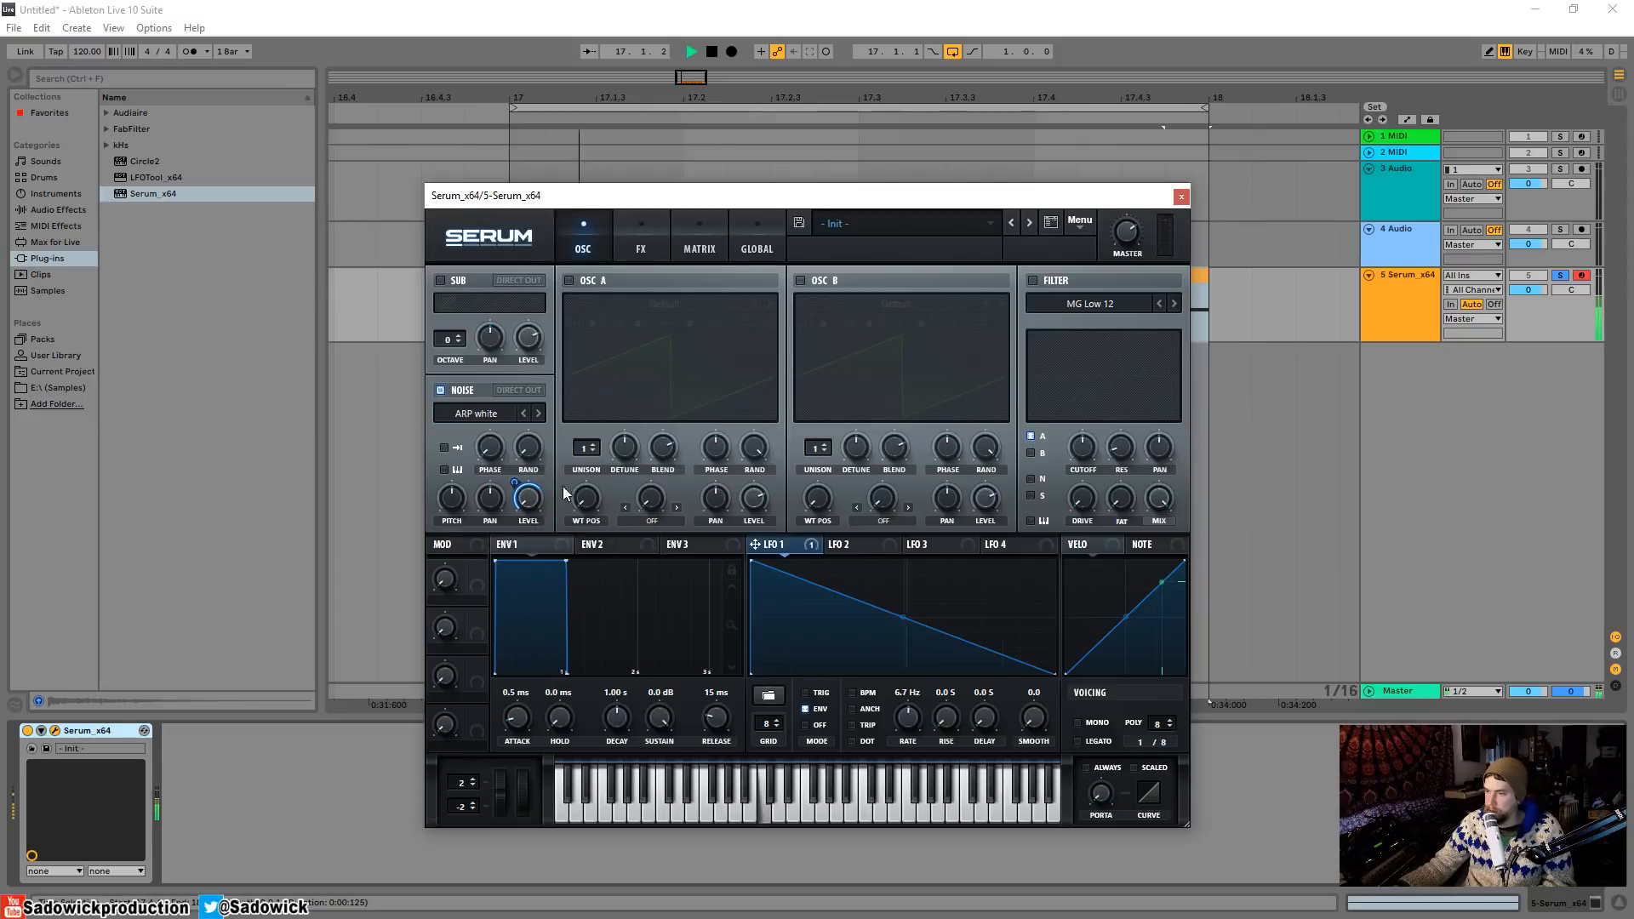
key(space)
Add a point early in LFO 1's curve for a steep initial decay, and enlarge the Serum window.
double_click(852, 600)
drag(853, 603, 766, 600)
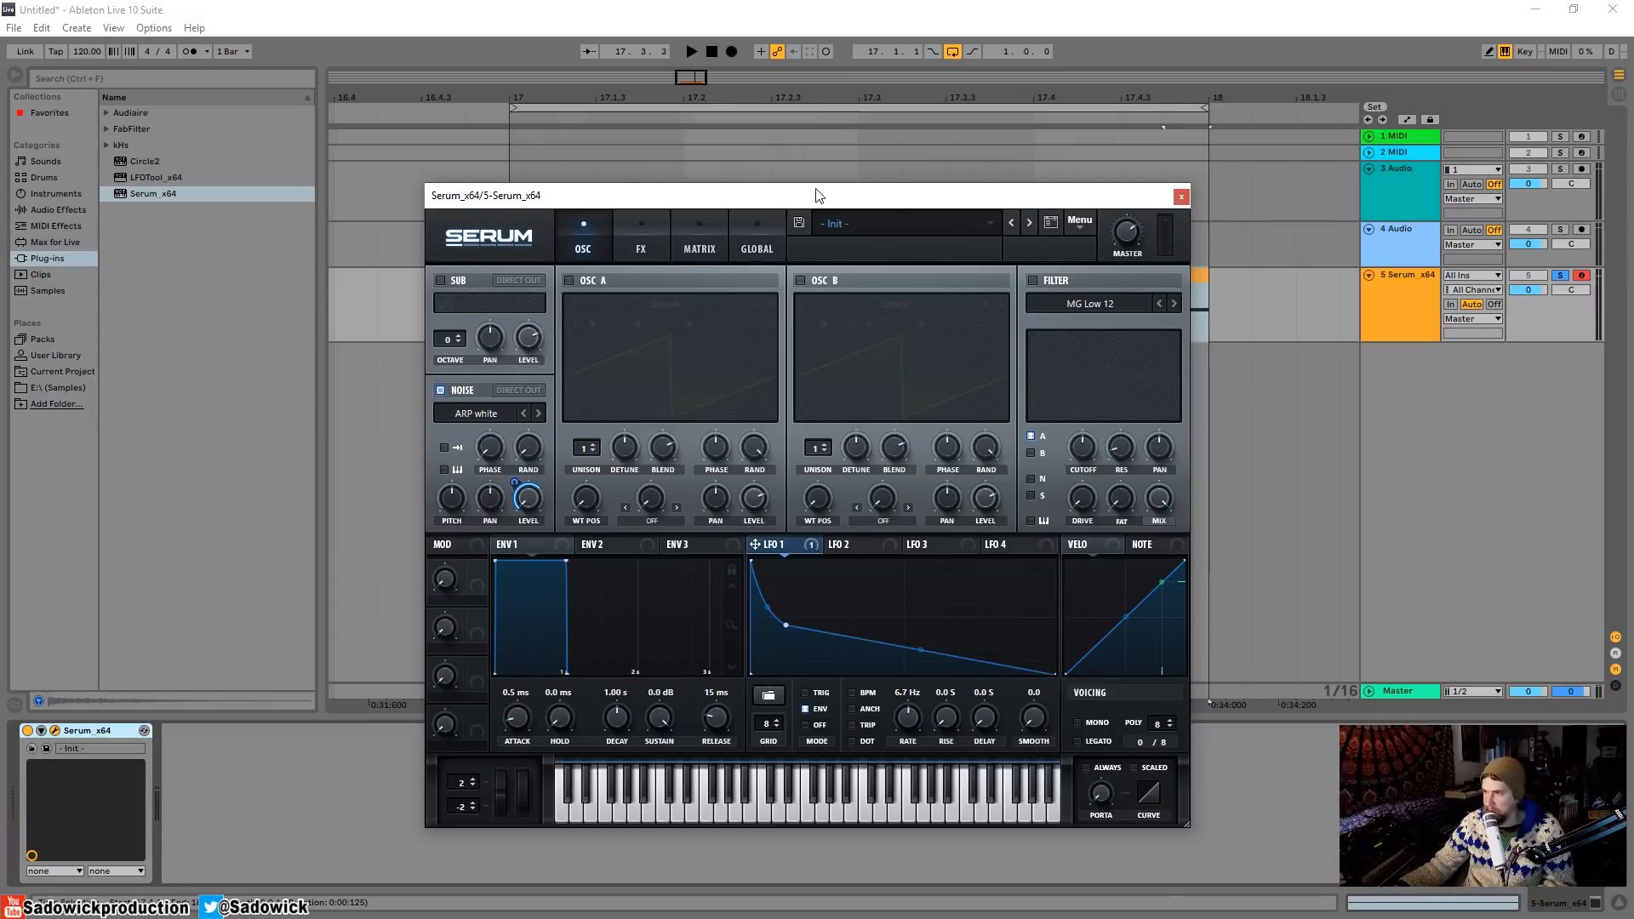
drag(815, 191, 541, 45)
drag(912, 677, 1187, 805)
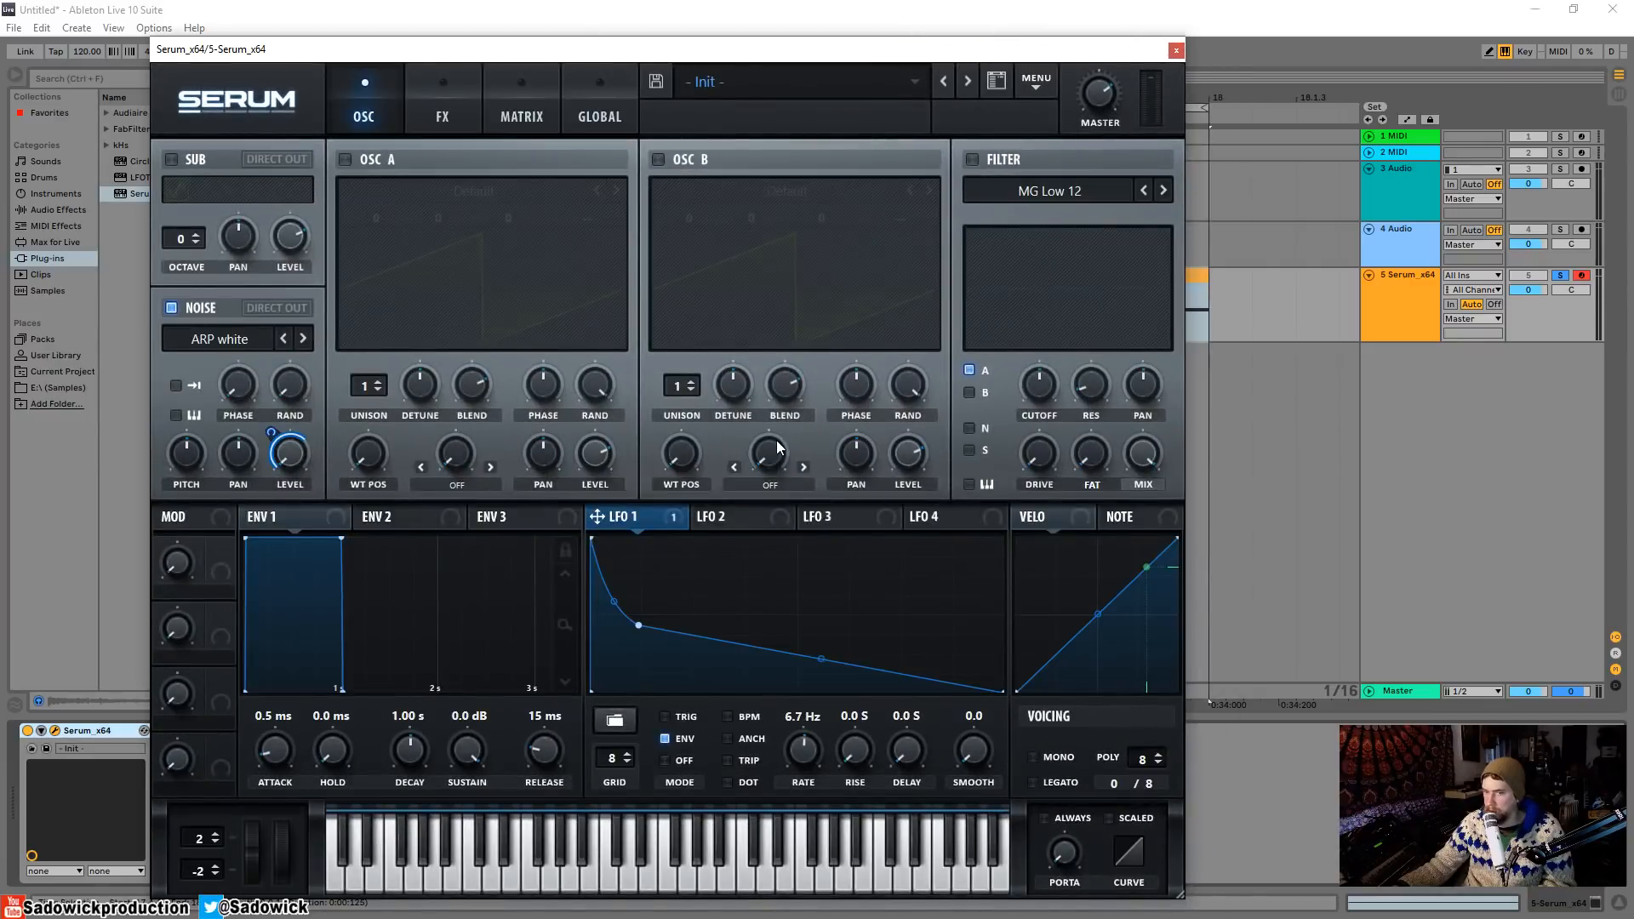
Play a test note, raise LFO 1's early curve point slightly, and set the LFO rate to 4.9 Hz.
key(a)
drag(641, 628, 632, 614)
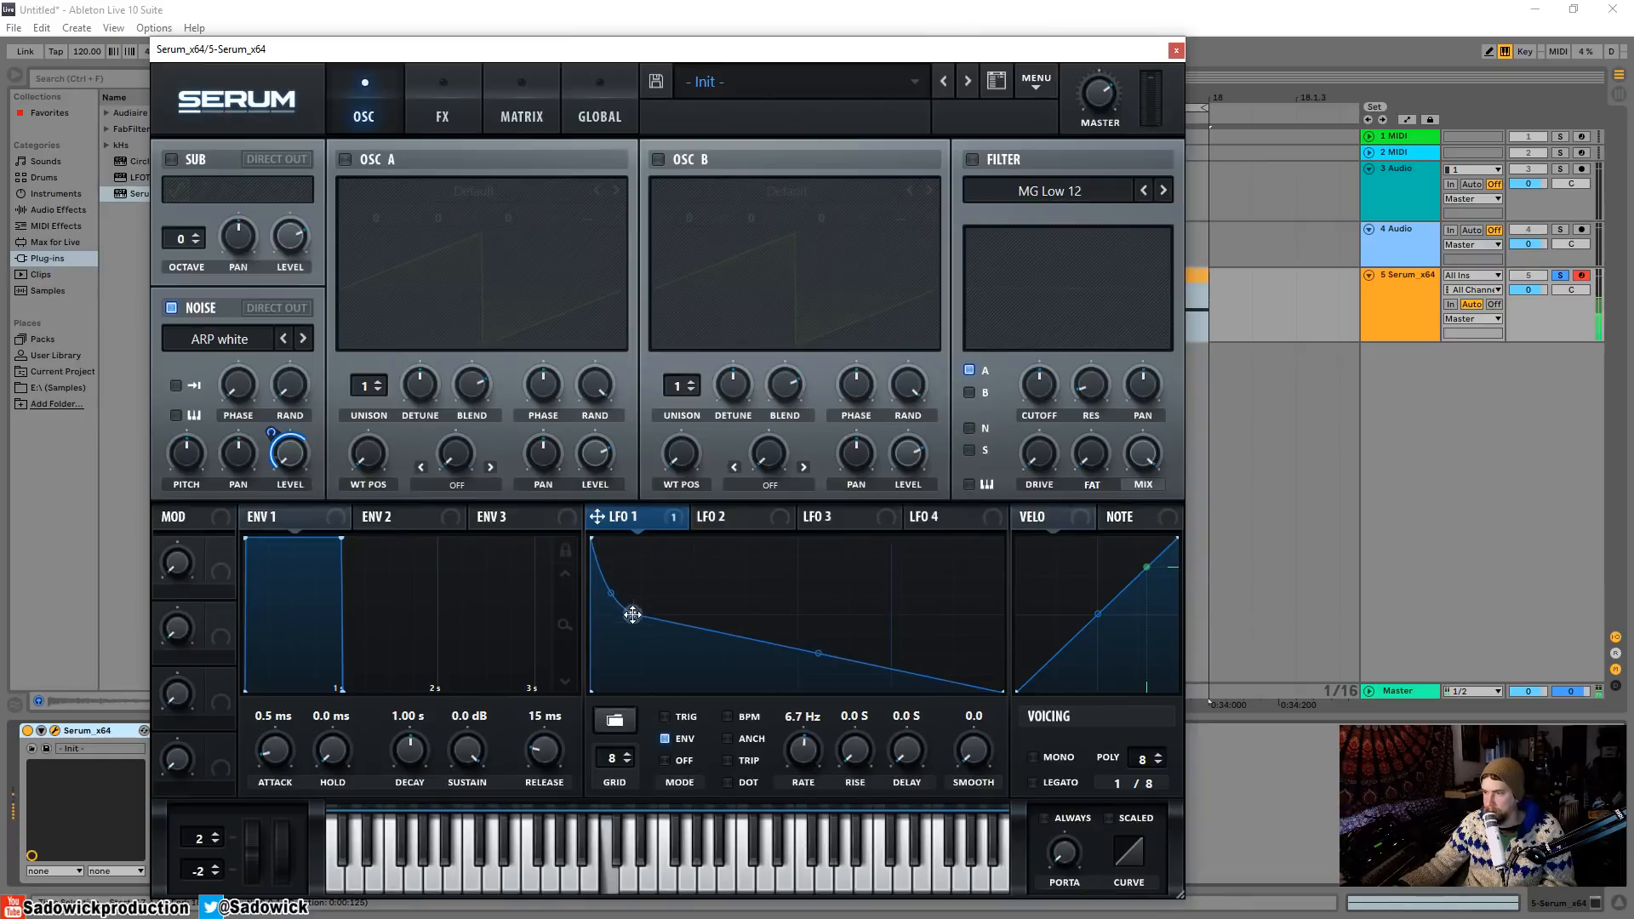
mouse_move(811, 755)
mouse_down()
mouse_move(816, 717)
mouse_move(821, 771)
mouse_up()
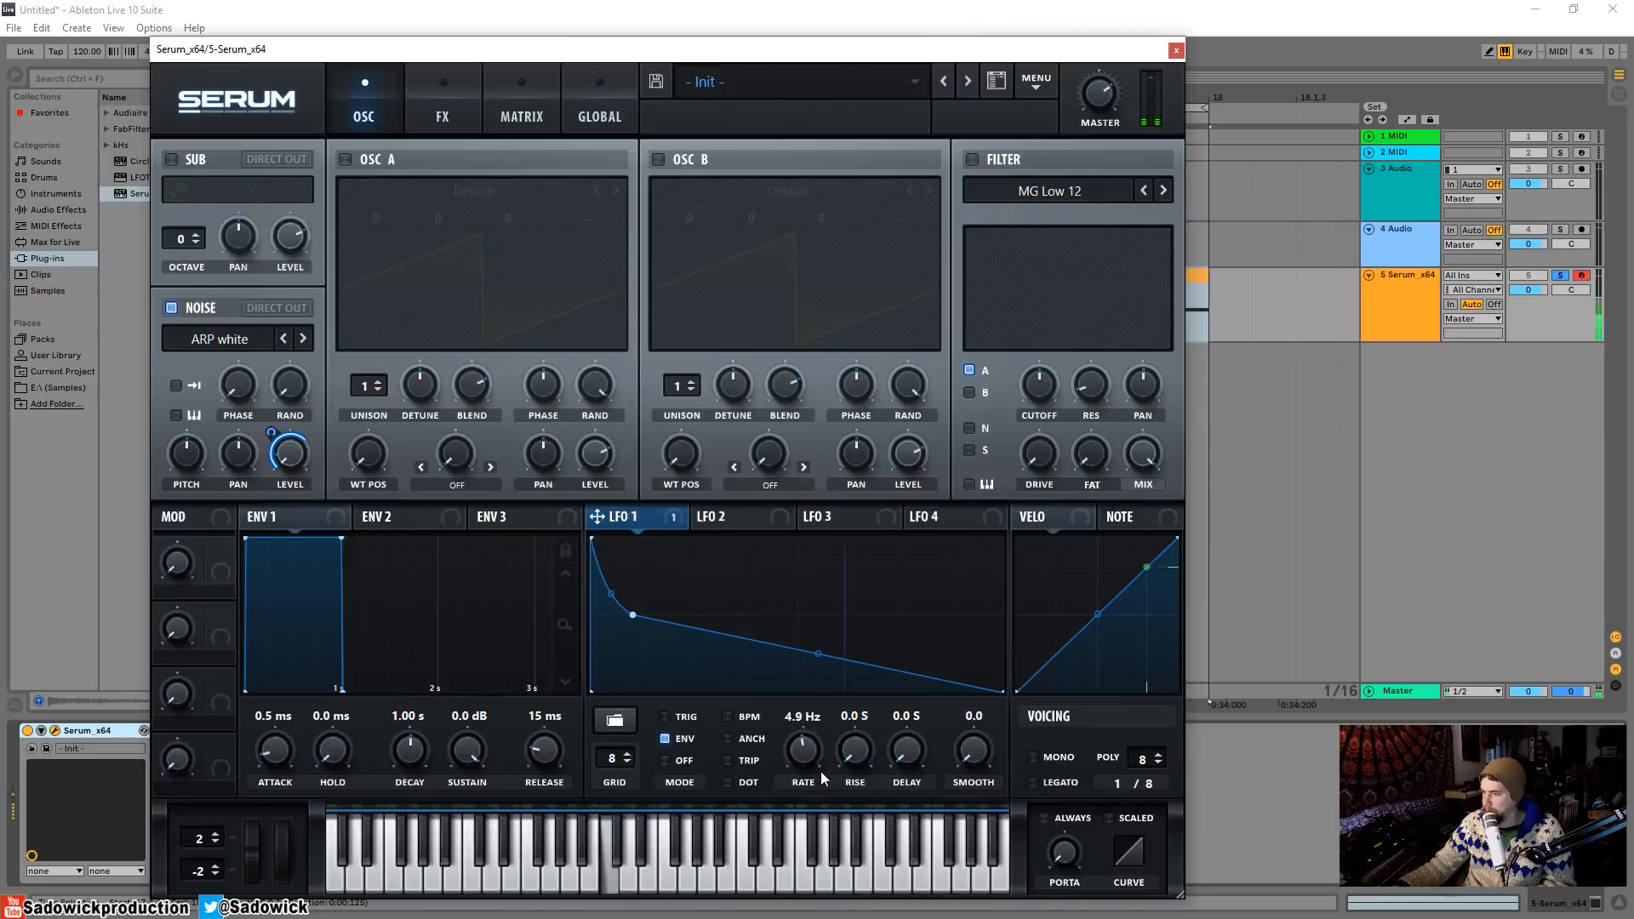
Reshape LFO 1's tail to bow outward and reach zero before the end, raise the early point, and set the rate to 6.0 Hz.
double_click(867, 669)
drag(866, 669, 875, 699)
mouse_move(754, 654)
mouse_down()
mouse_move(760, 630)
mouse_move(765, 648)
mouse_up()
drag(633, 614, 629, 597)
drag(826, 759, 814, 760)
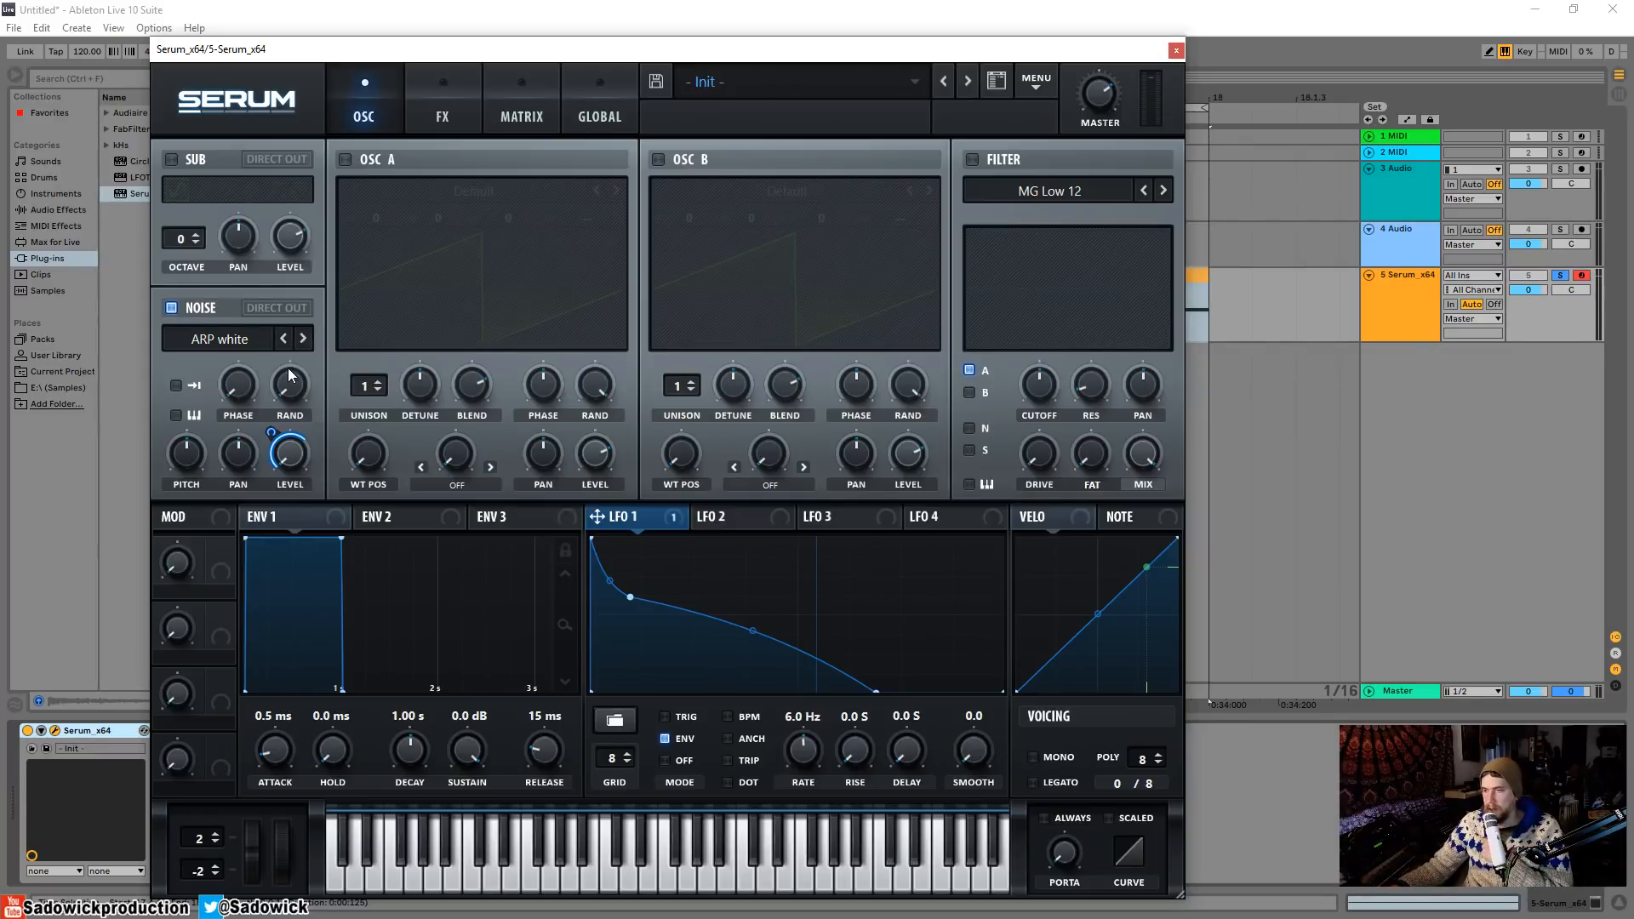
Audition the Analog noise samples one by one from BrightWhite through SH1 Noise.
click(303, 340)
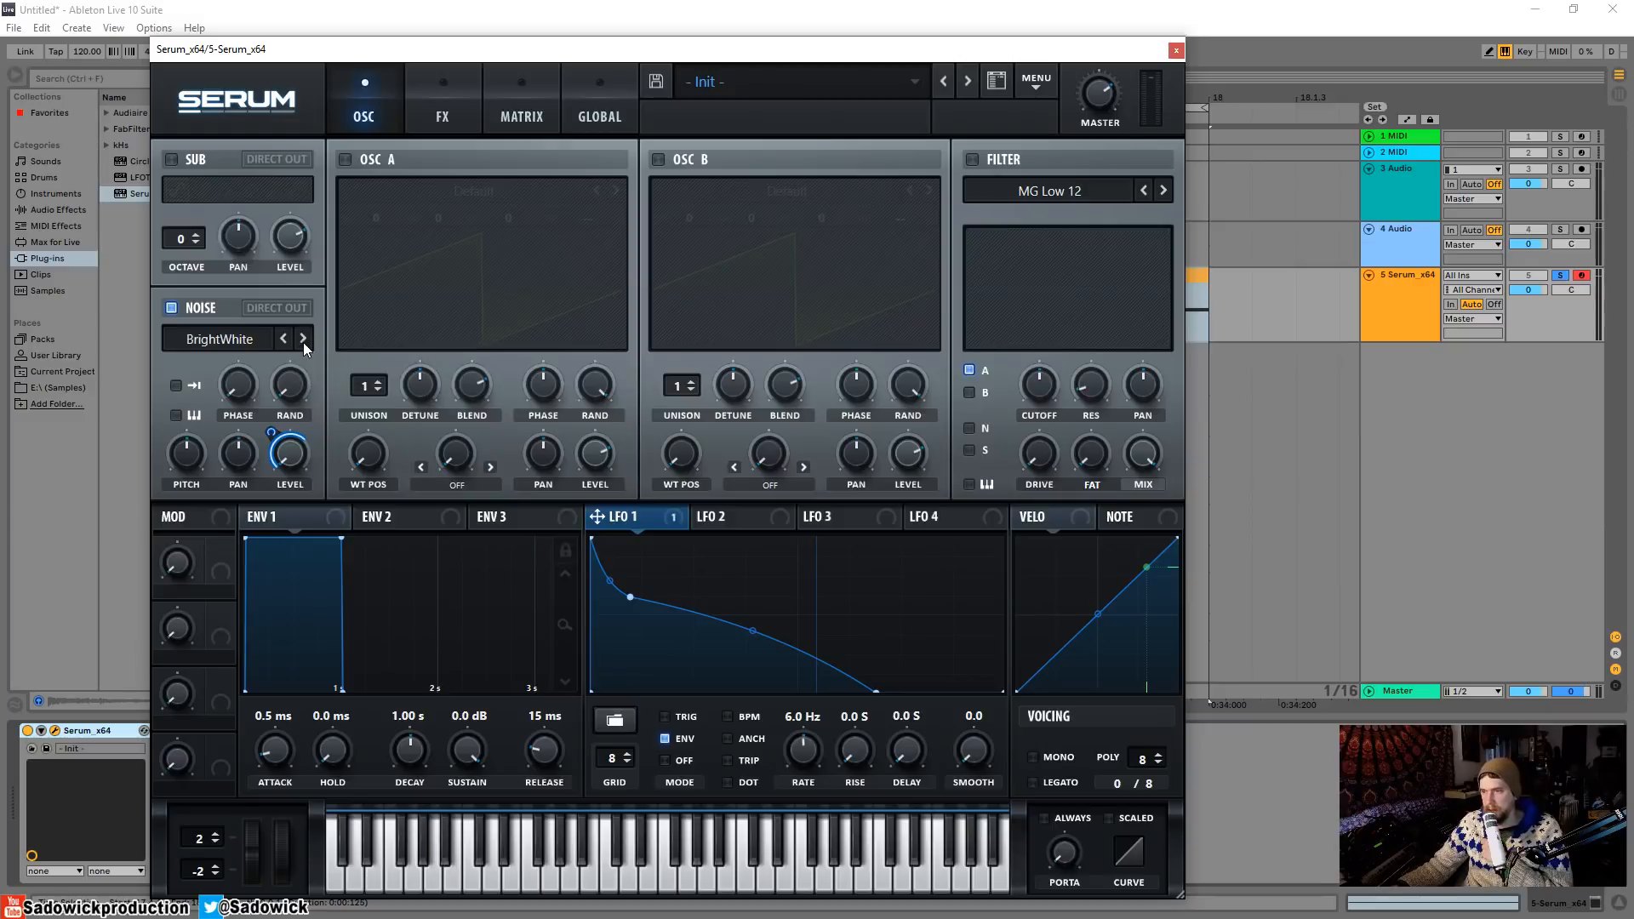
click(302, 341)
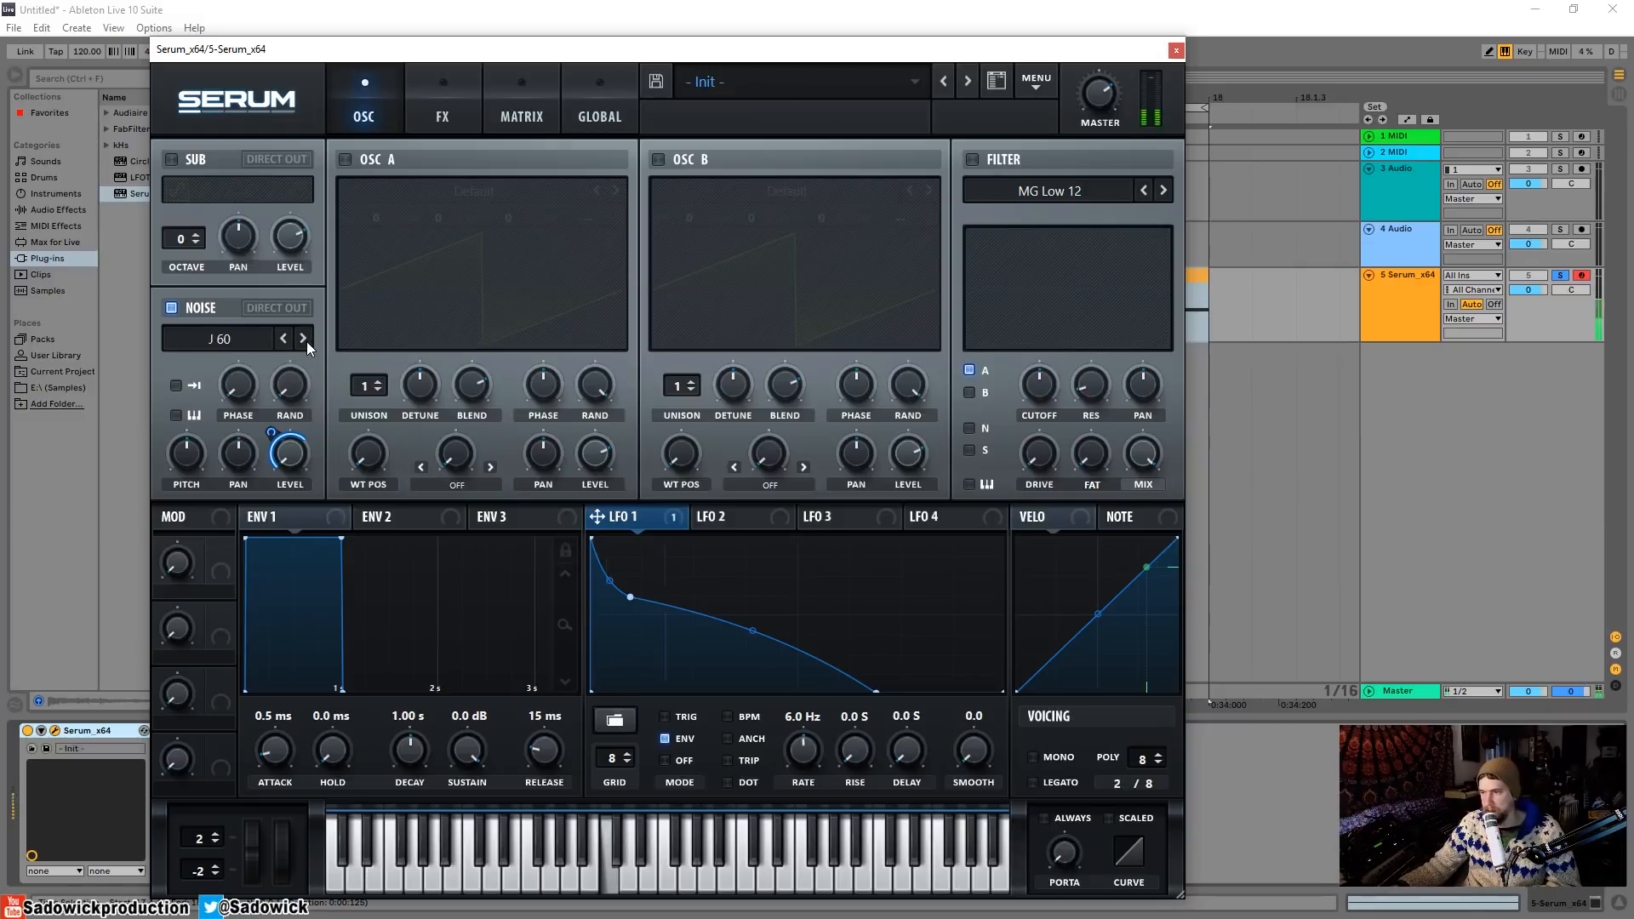
click(304, 340)
click(303, 341)
click(304, 341)
click(304, 340)
click(305, 340)
click(305, 341)
Load Inharmx 0 from the FP_Inharms noises and audition the following samples up to Inharmx 5.
click(250, 346)
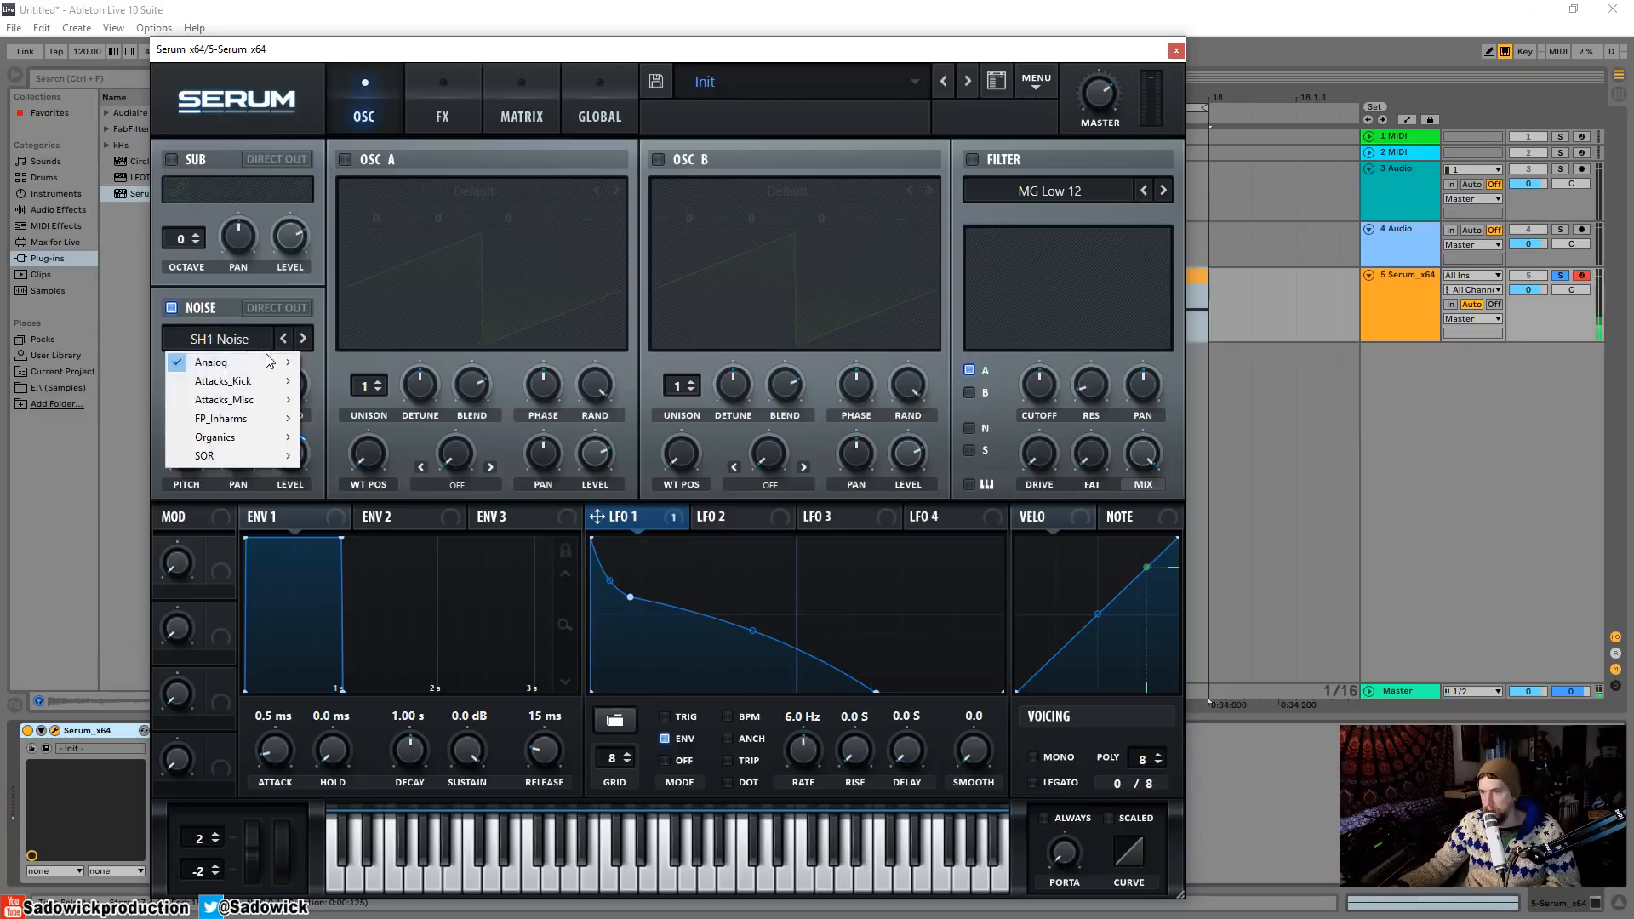
mouse_move(228, 410)
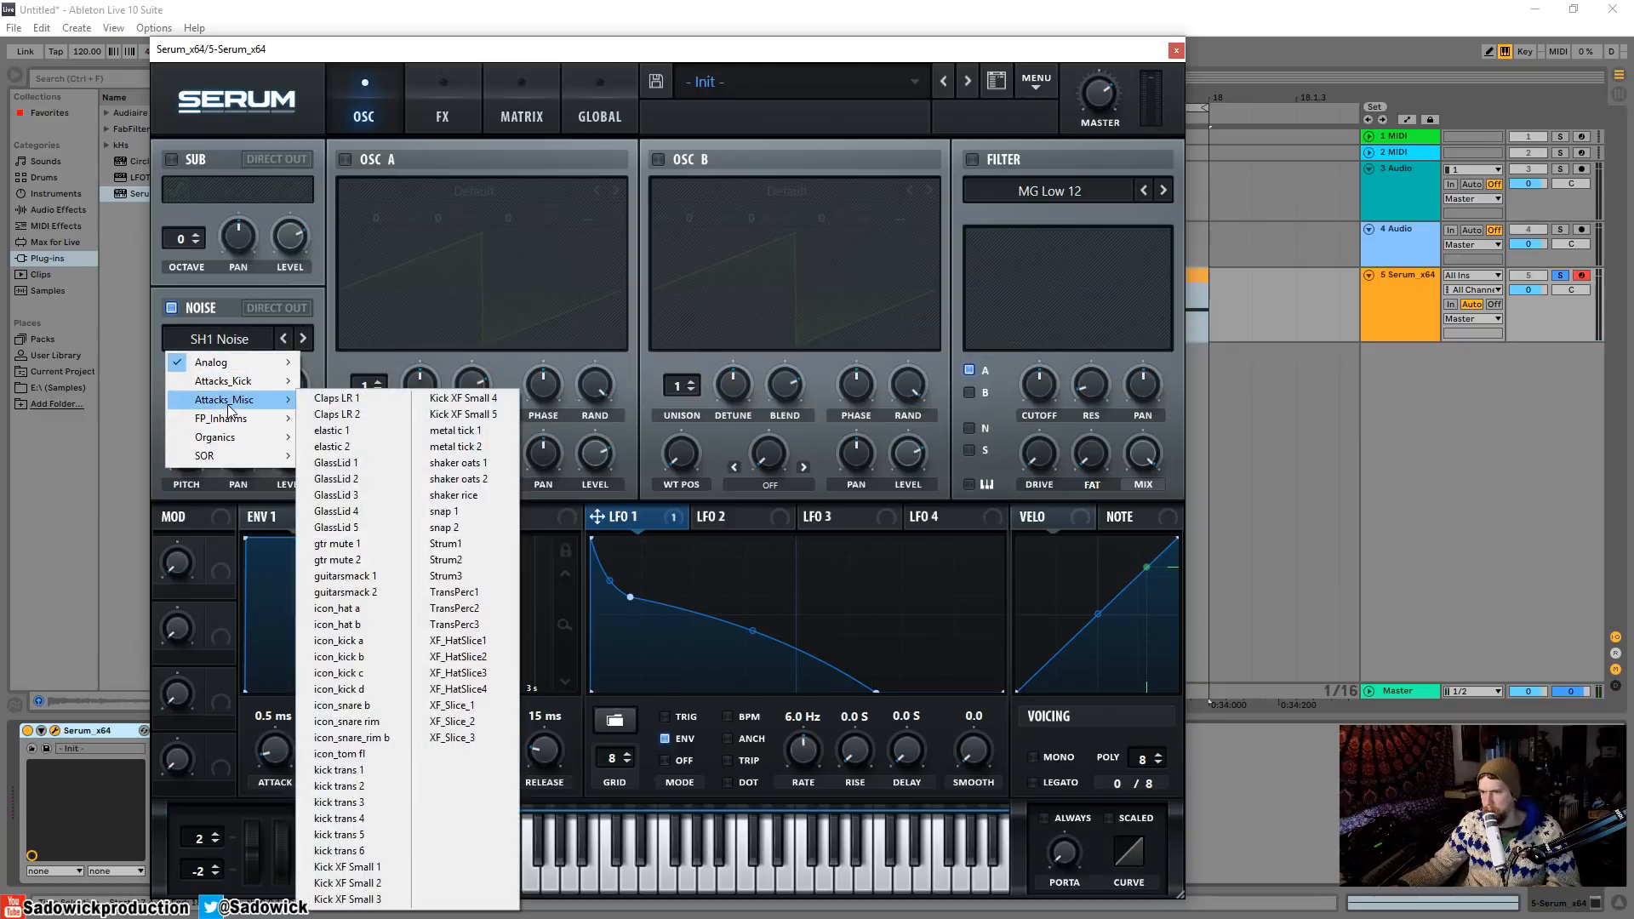
click(337, 418)
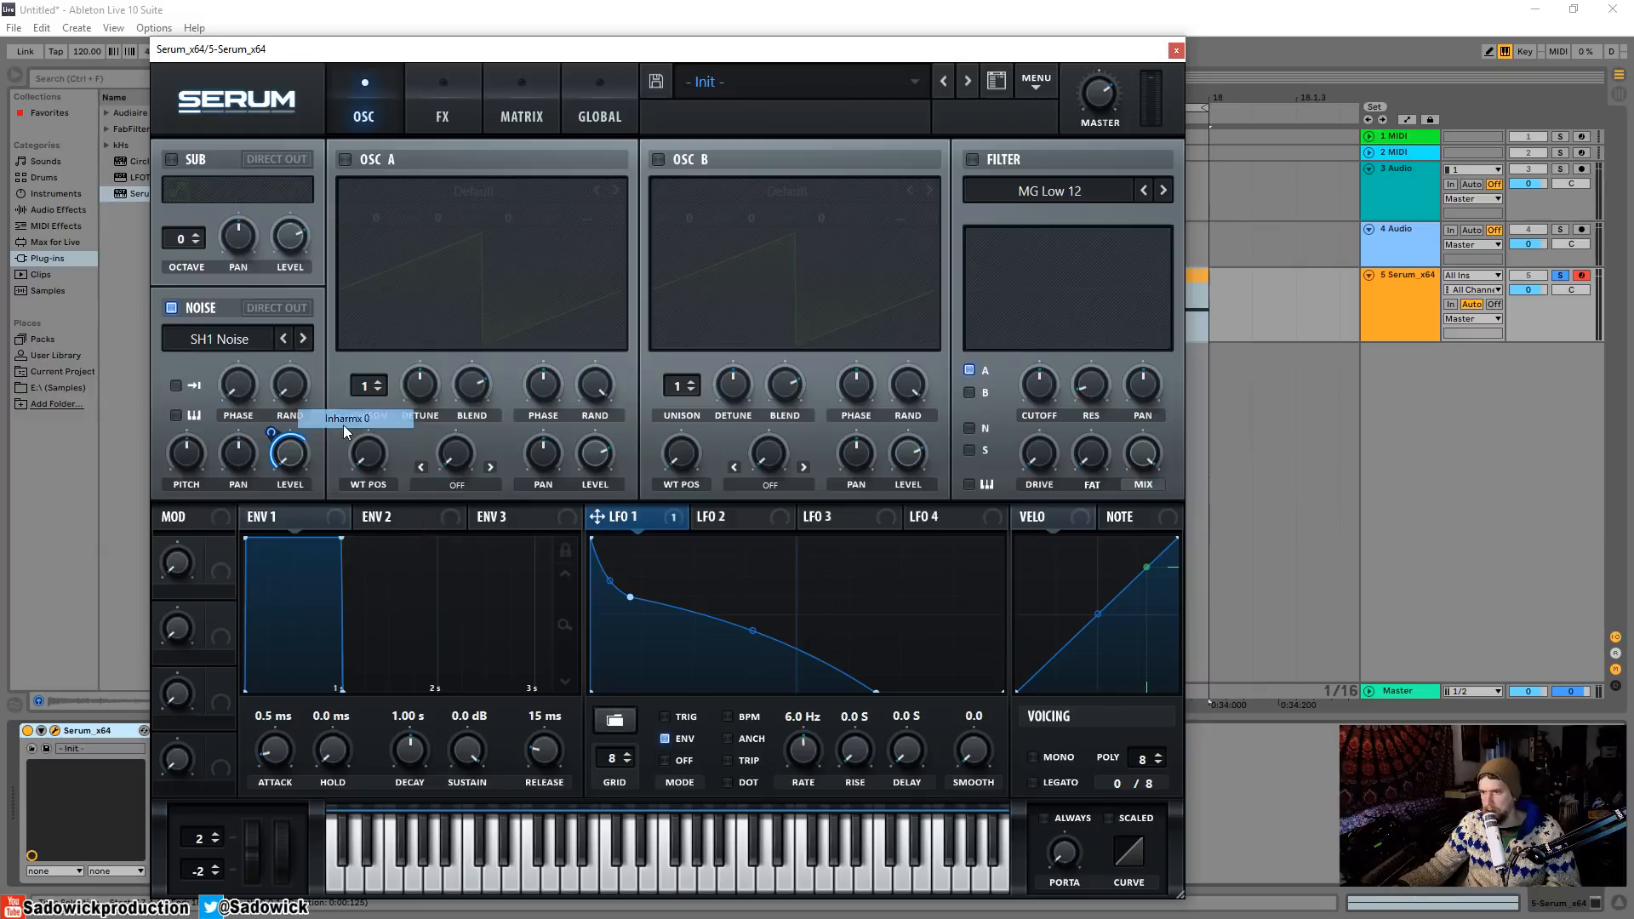
click(304, 340)
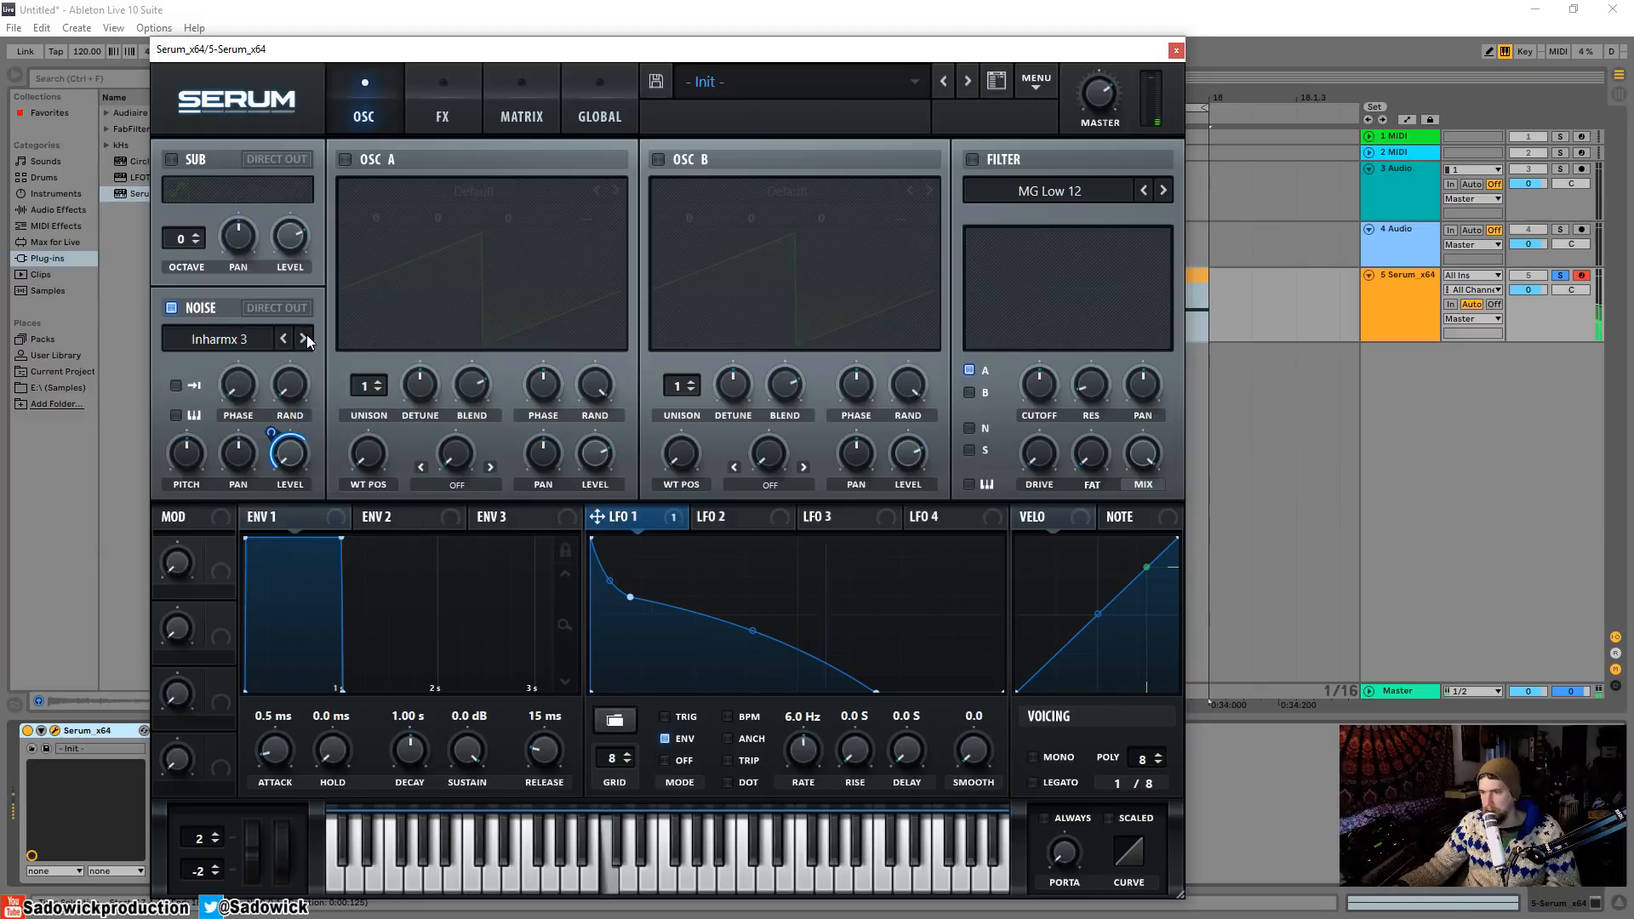
click(303, 340)
Load AC hum1 from the Organics noises and increase LFO 1's modulation amount on the noise level.
click(240, 344)
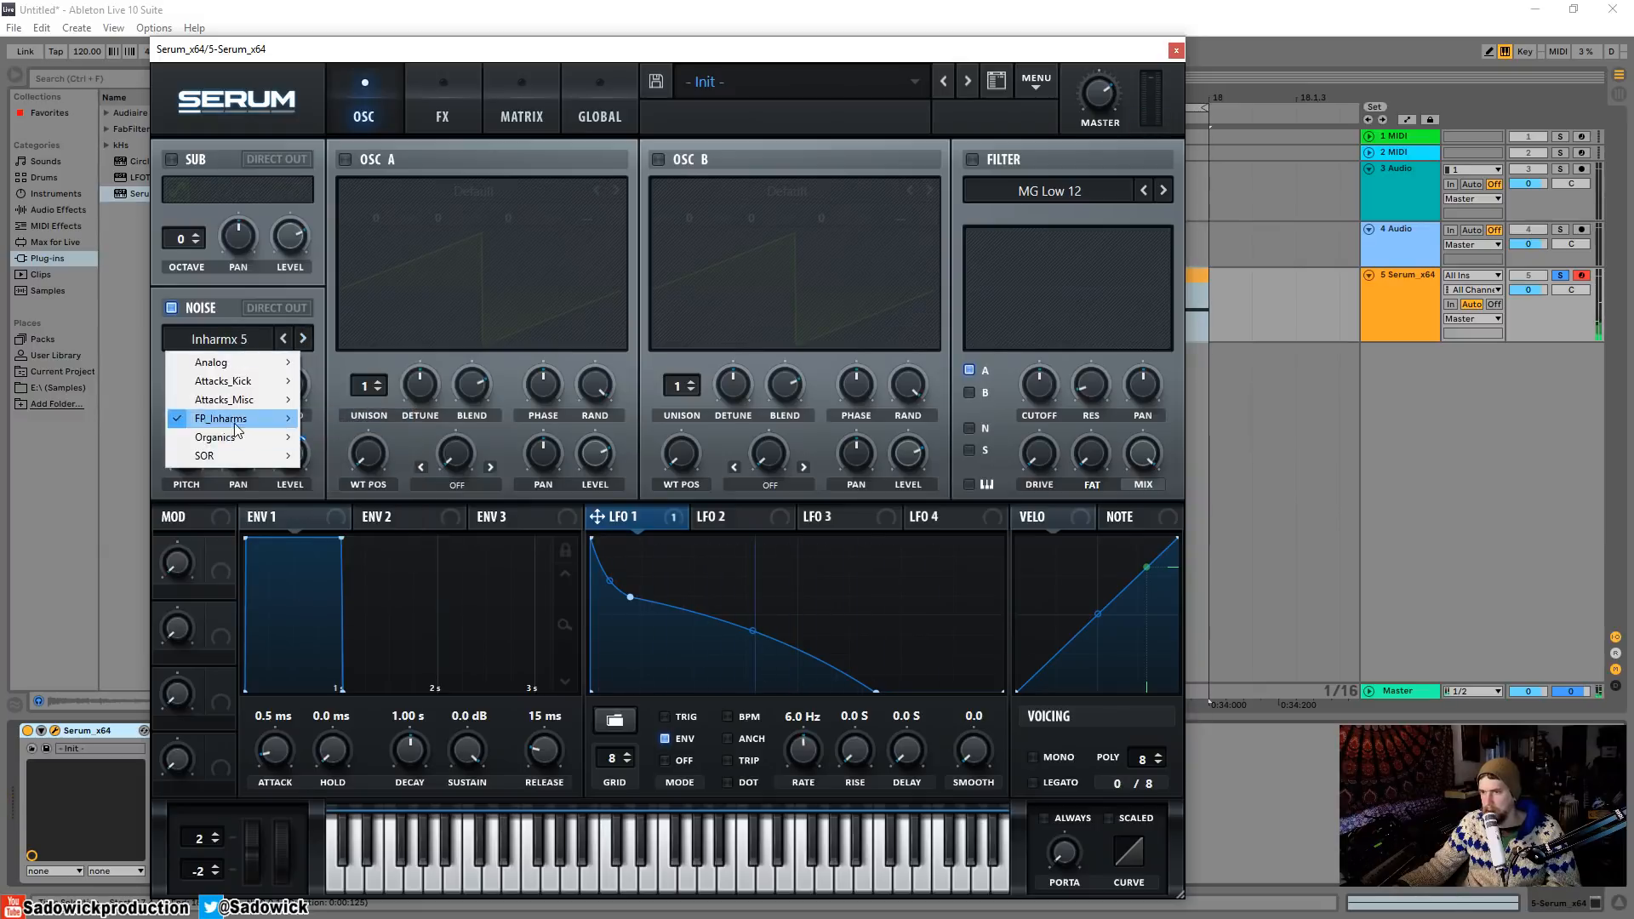
mouse_move(225, 441)
click(380, 440)
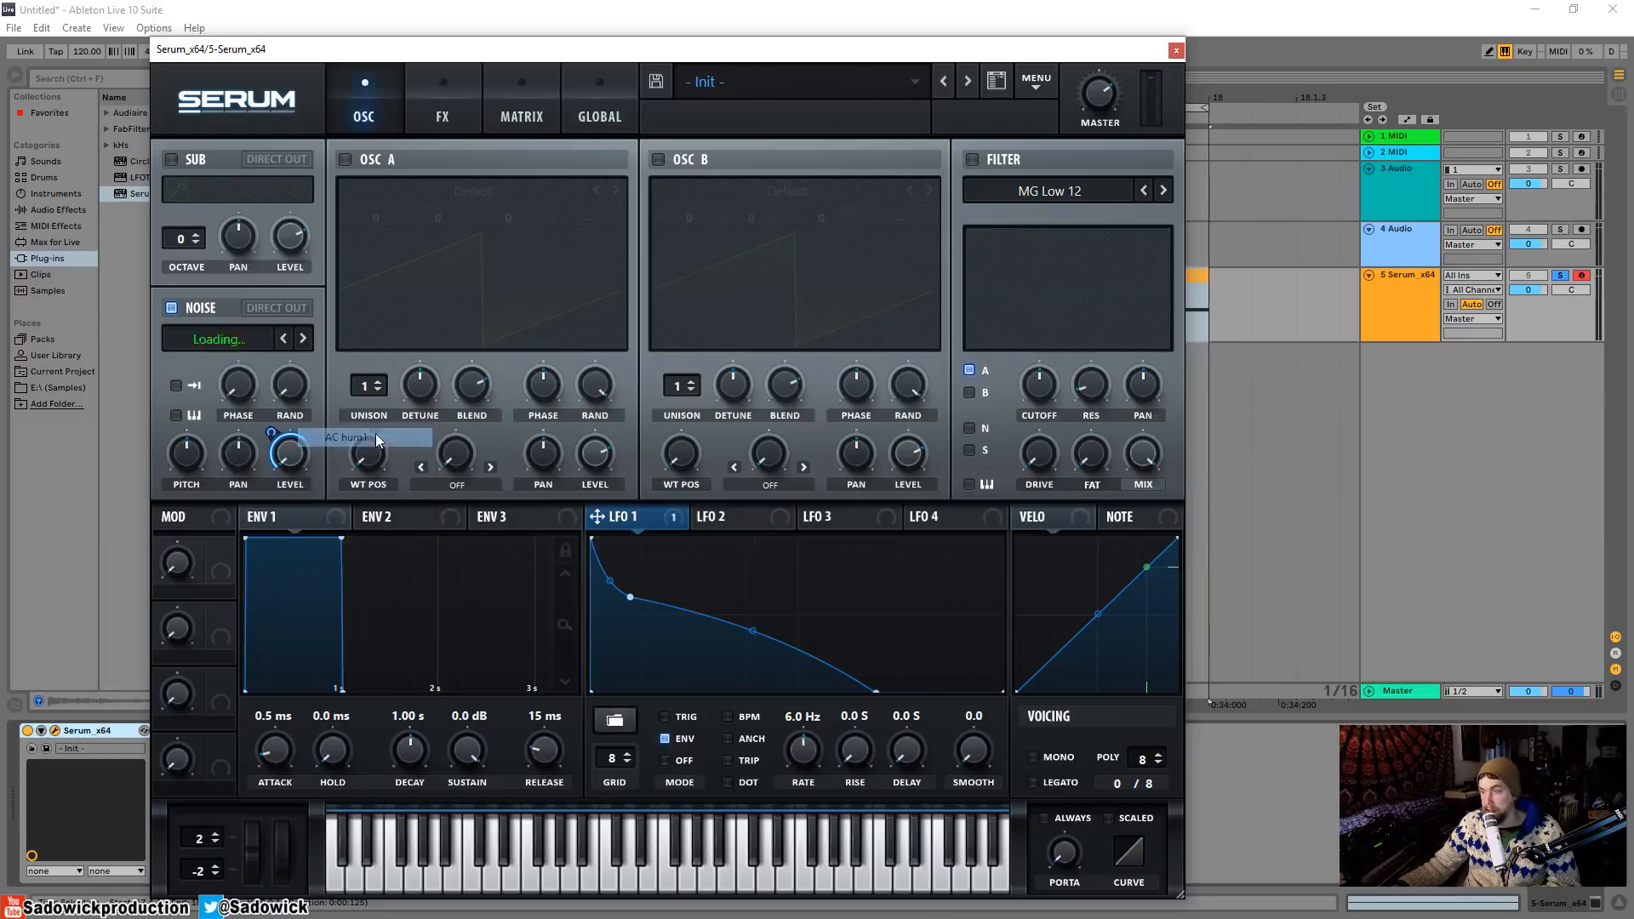
drag(274, 432, 277, 417)
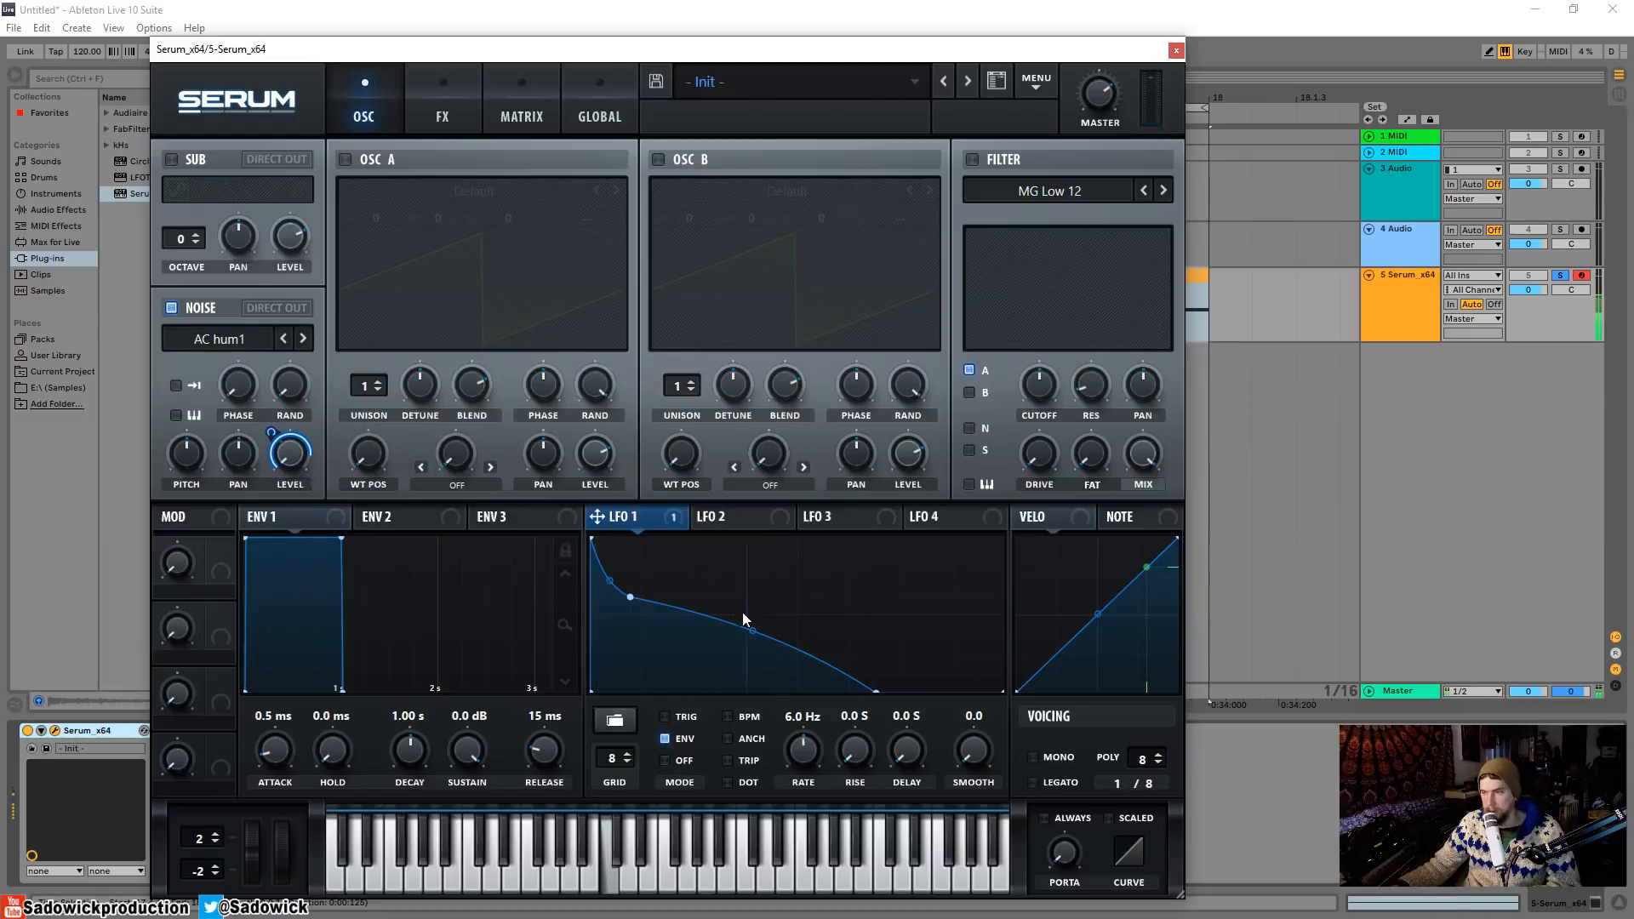
Audition the following Organics noise samples one by one up to Squeeky.
click(303, 338)
click(303, 340)
click(303, 339)
click(303, 338)
click(303, 339)
click(303, 339)
click(303, 339)
Load AlphaNz from the Analog noises, auditioning the following sample before returning to it.
click(228, 340)
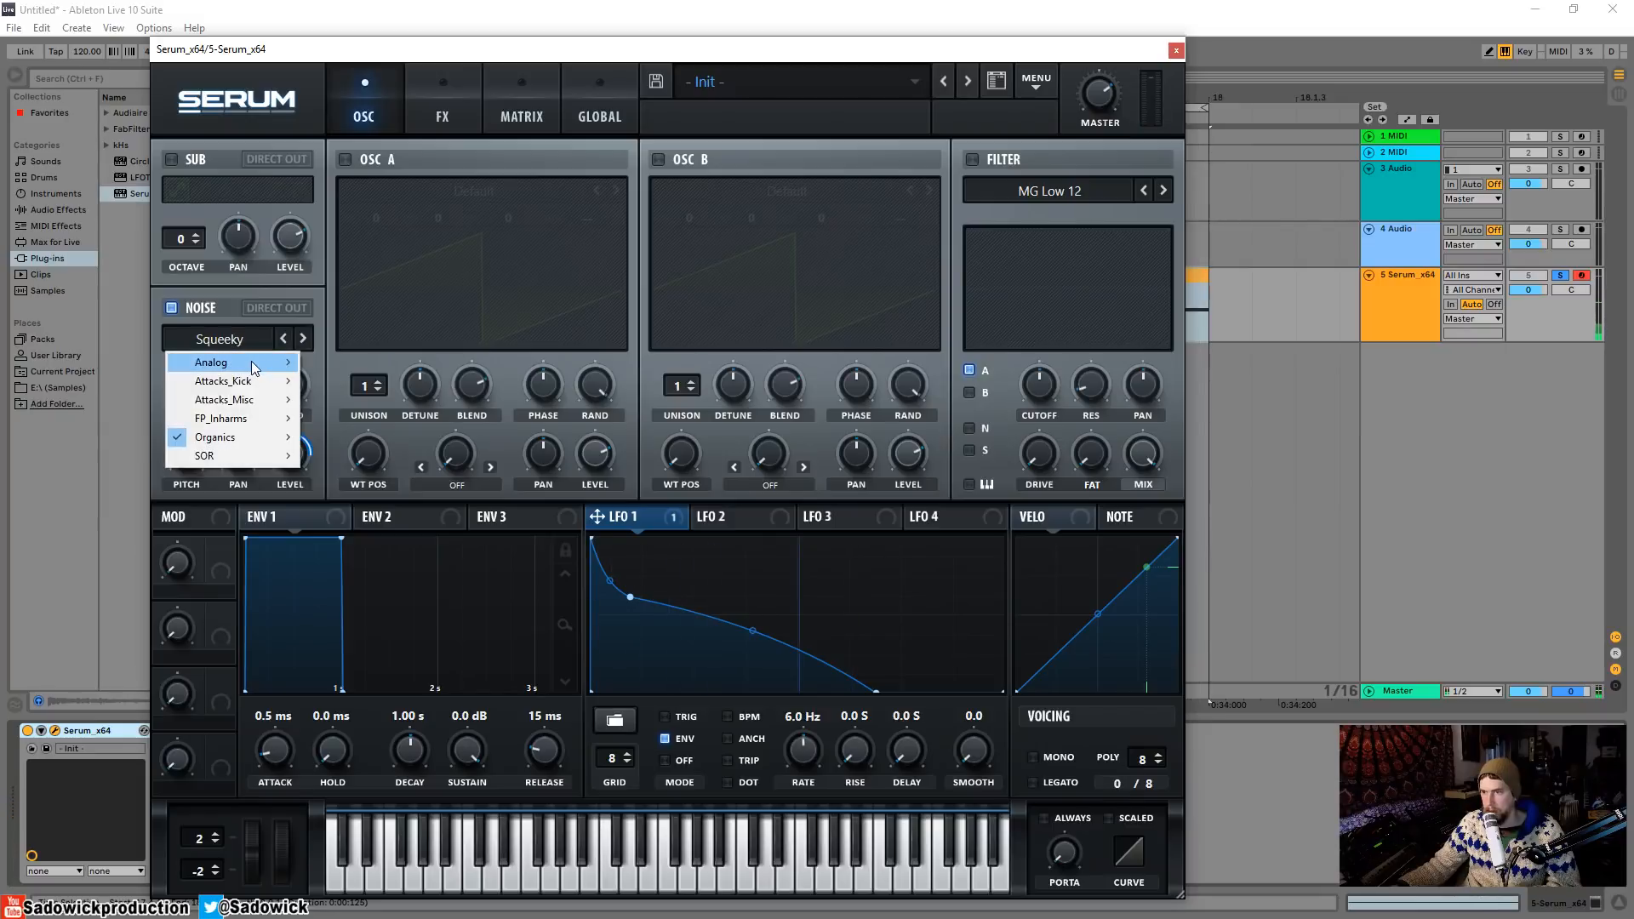
click(303, 342)
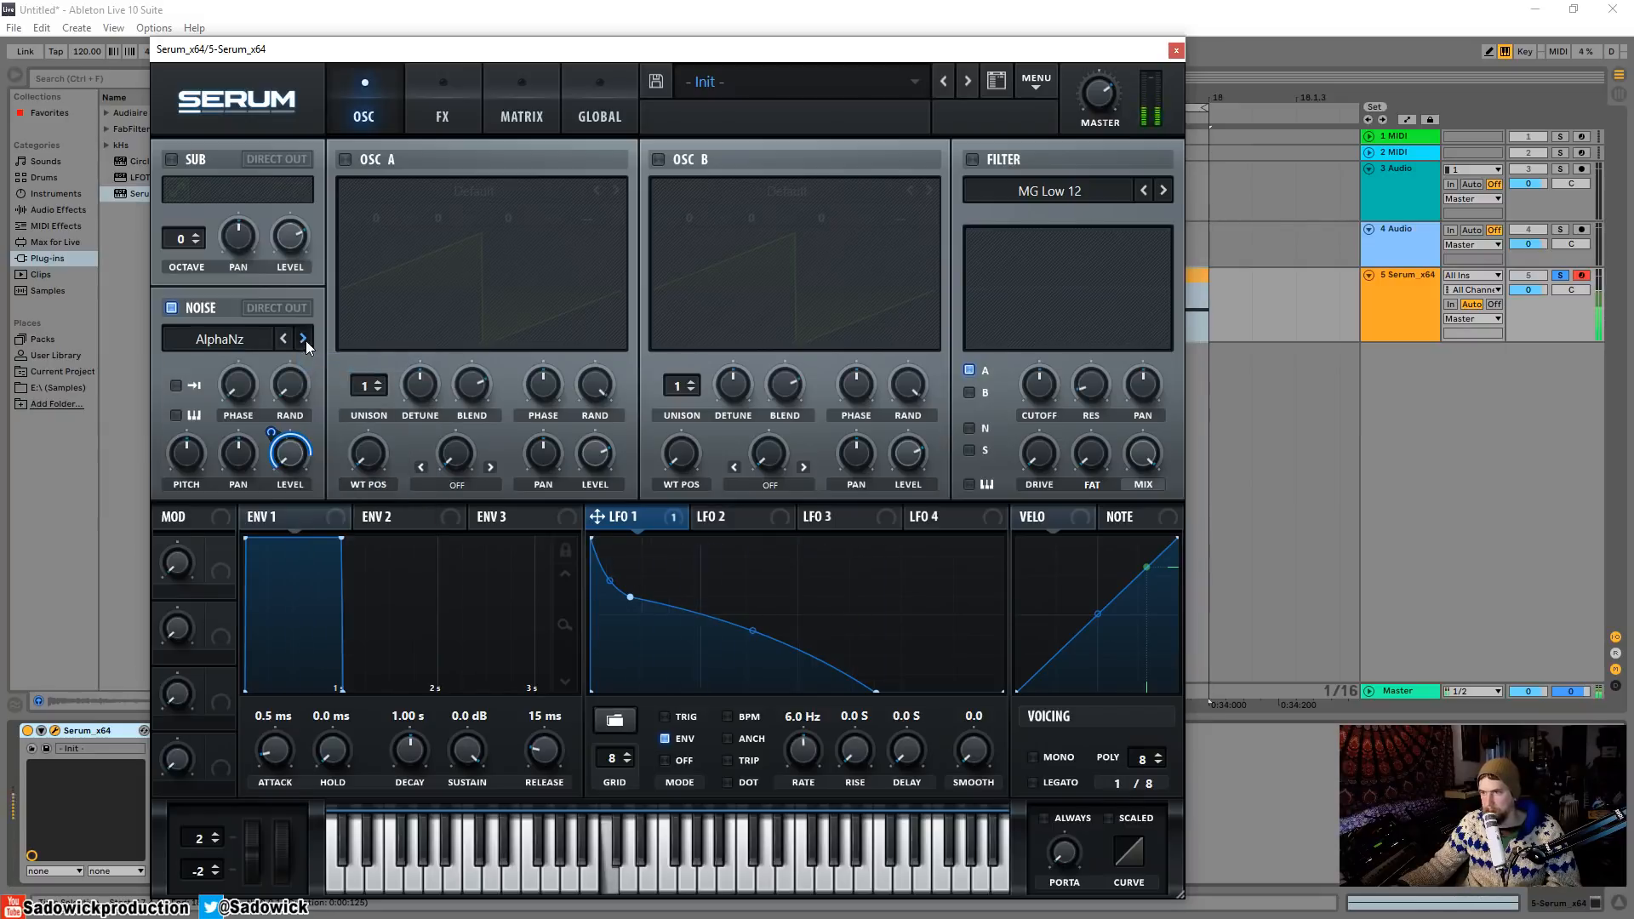
click(305, 341)
click(284, 340)
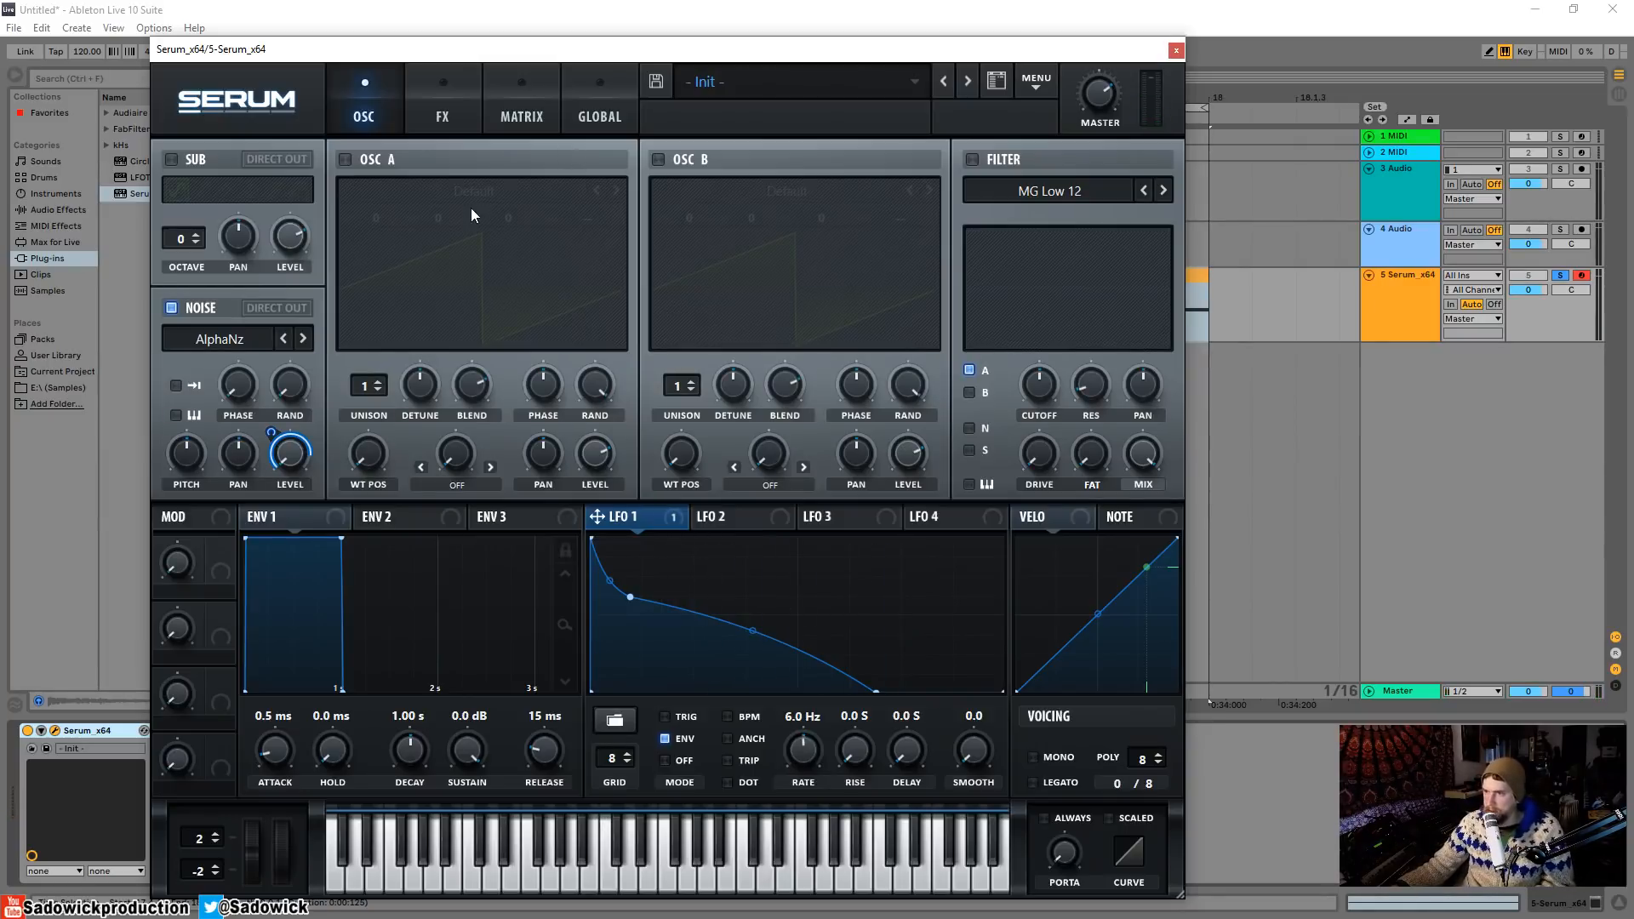
Enable oscillator A and fill its whole single-frame waveform with random noise in the wavetable editor.
click(343, 160)
click(610, 243)
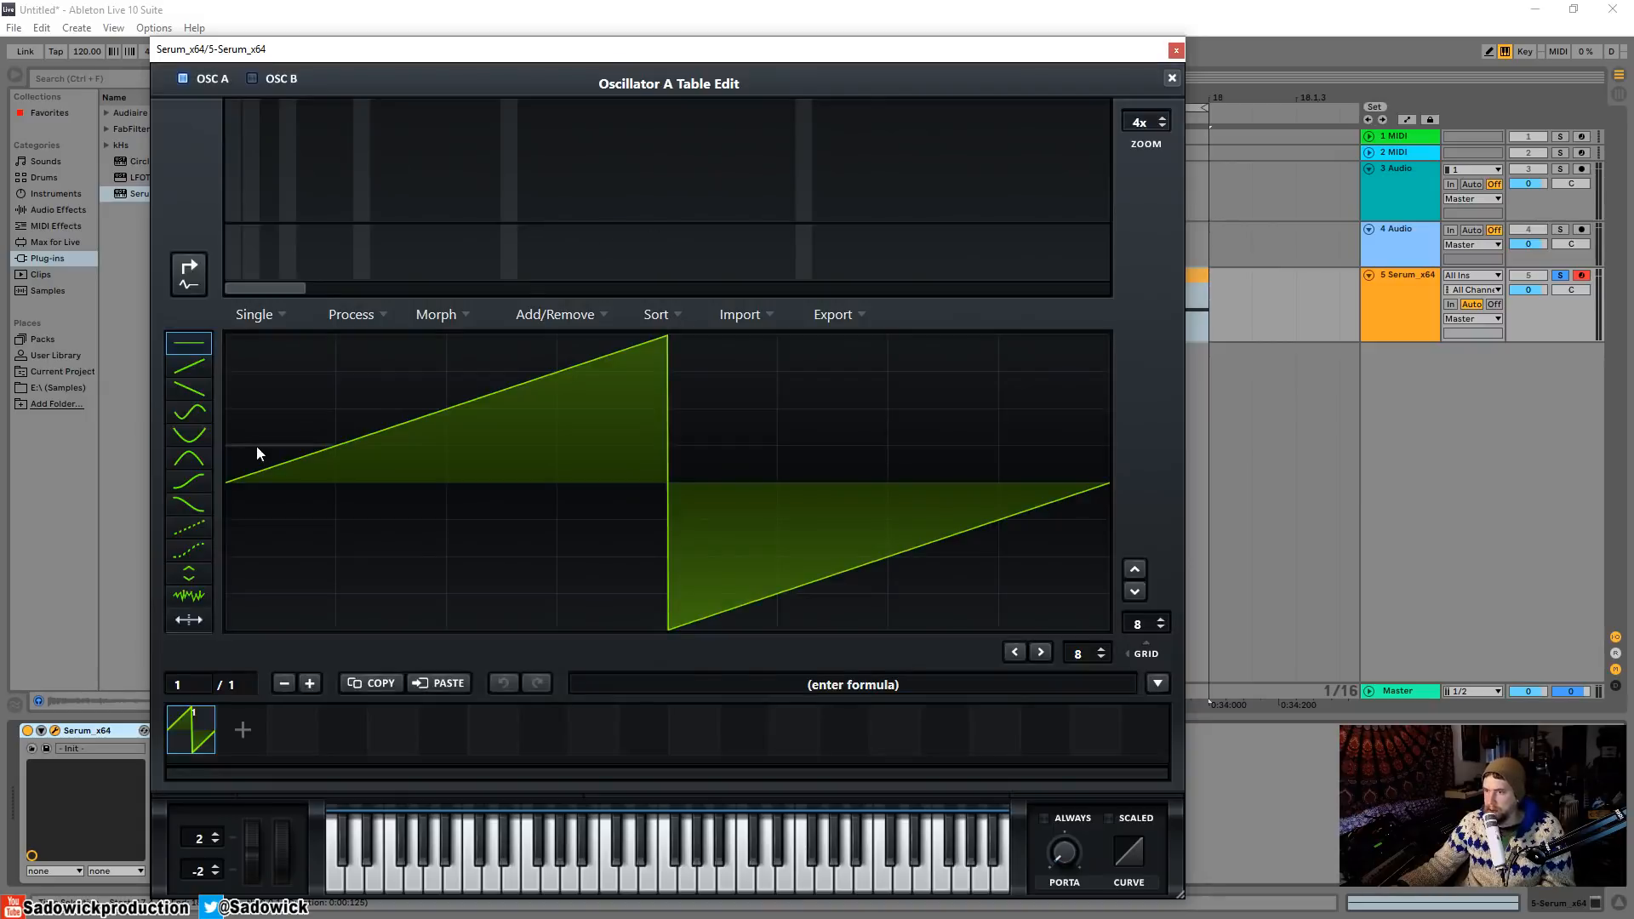
click(189, 596)
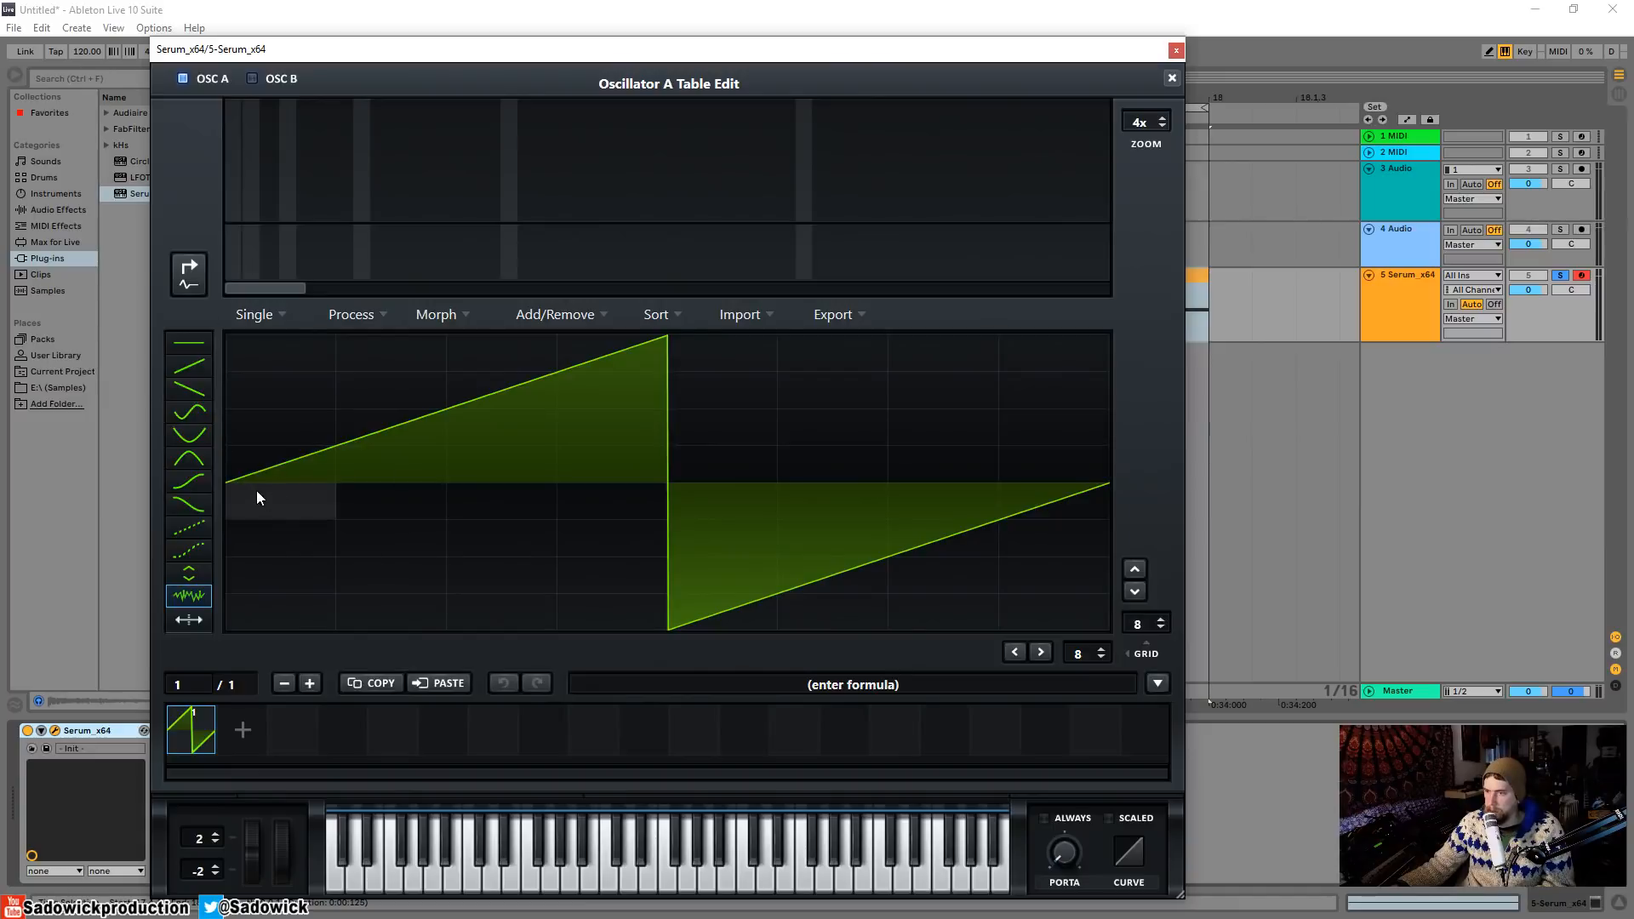
drag(243, 493, 359, 371)
drag(587, 375, 641, 354)
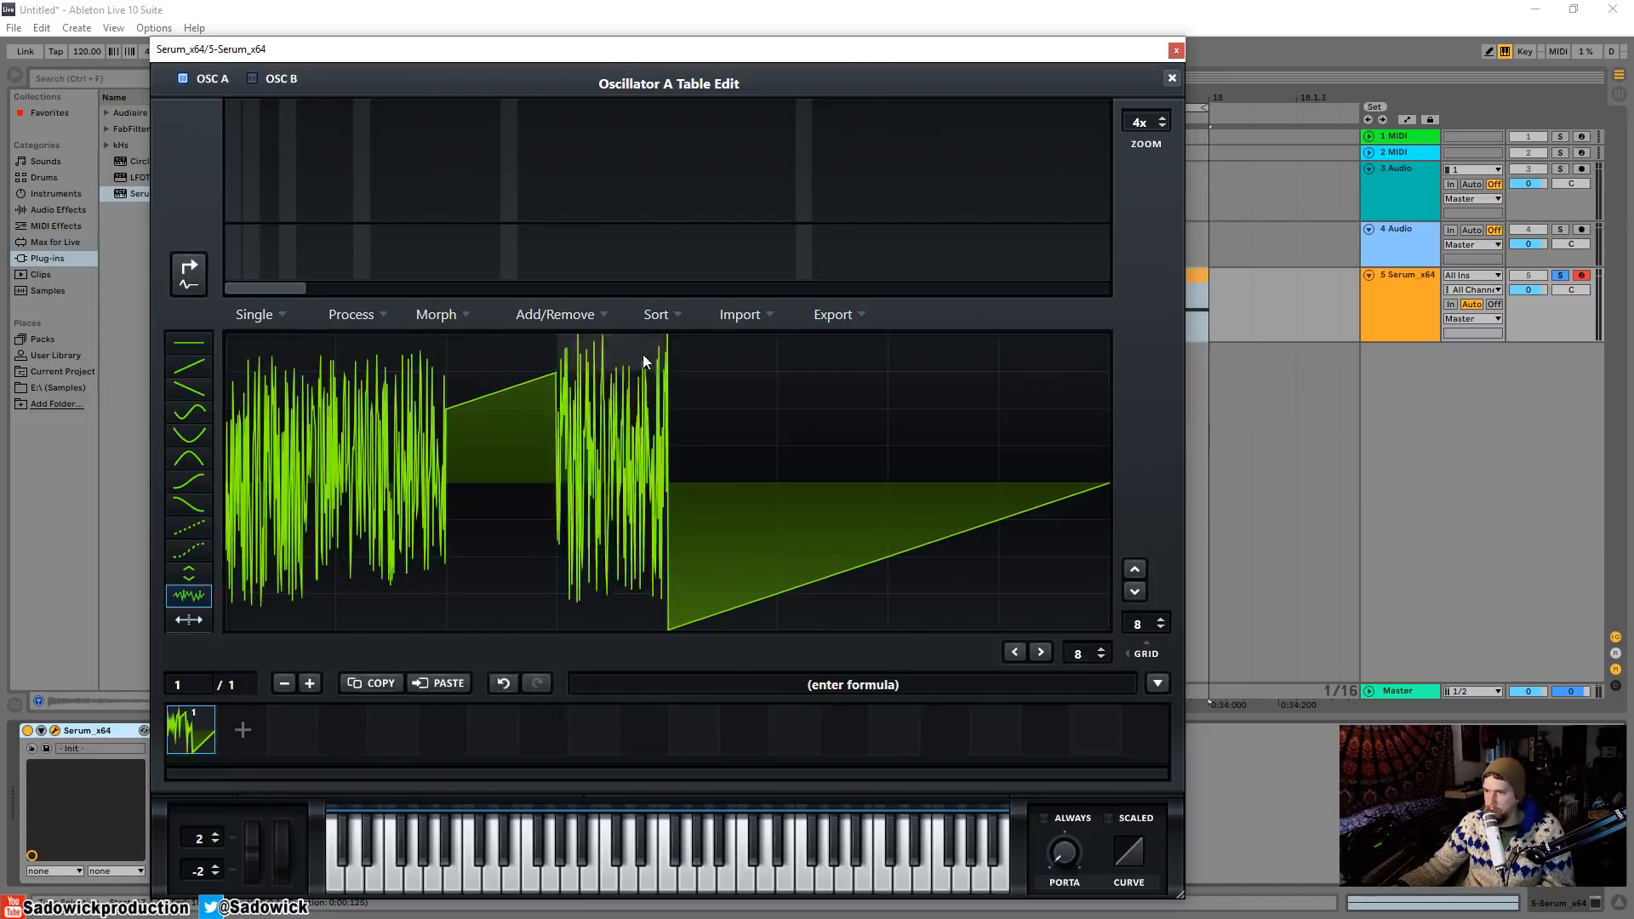
mouse_move(400, 408)
mouse_down()
mouse_move(502, 311)
mouse_move(262, 330)
mouse_move(289, 400)
mouse_up()
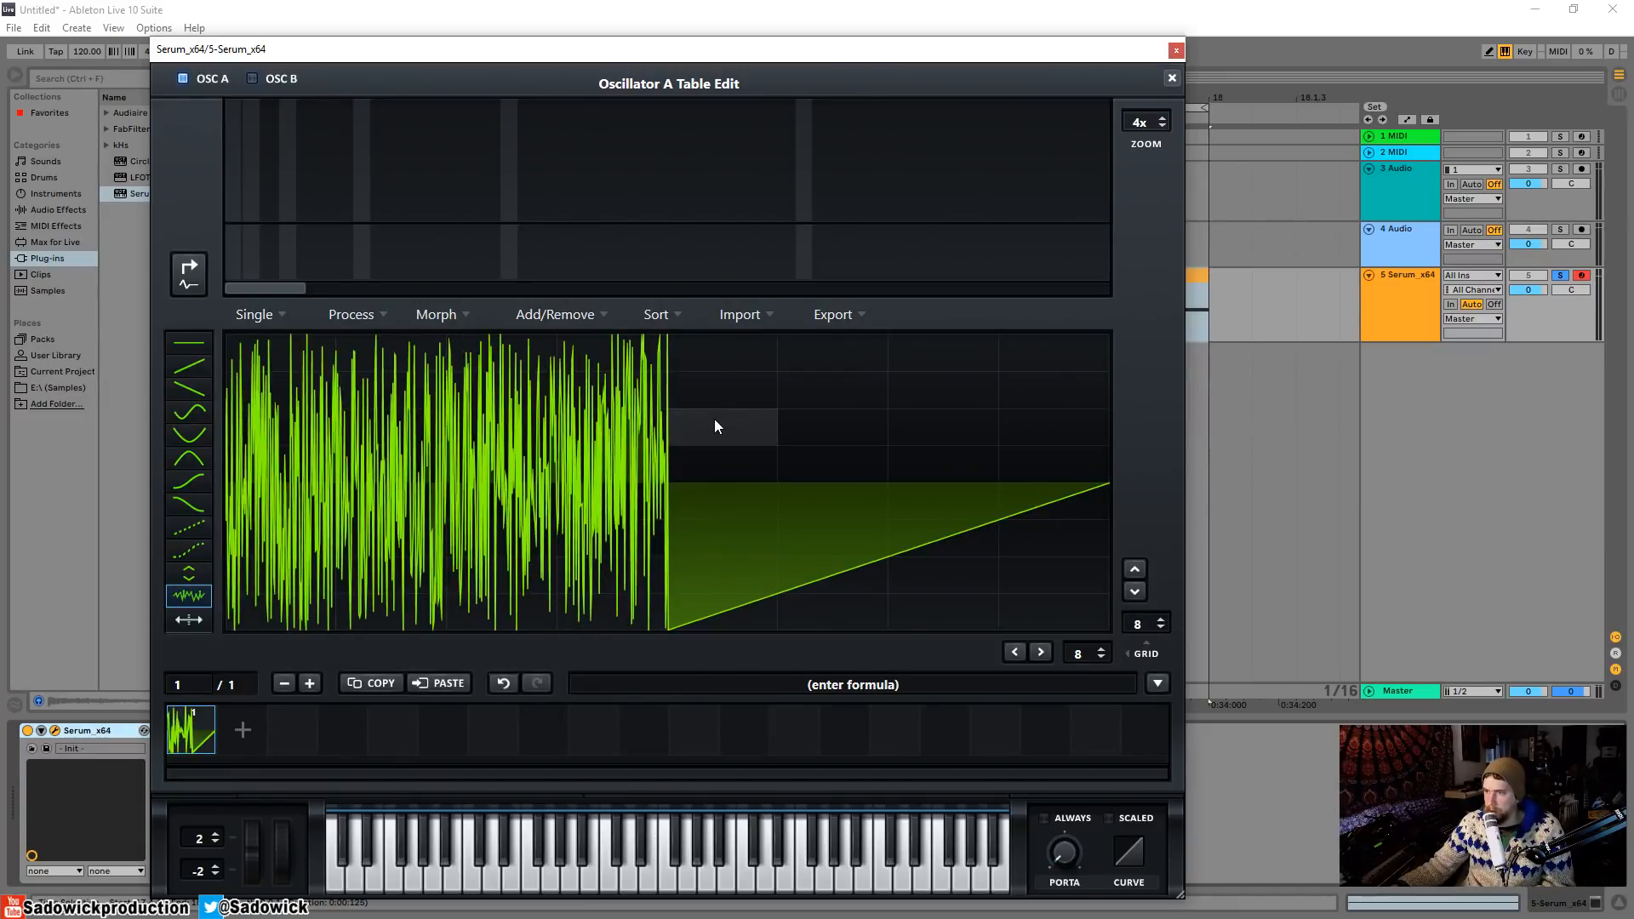
drag(714, 418, 741, 349)
mouse_move(843, 335)
mouse_down()
mouse_move(1054, 383)
mouse_move(1067, 335)
mouse_up()
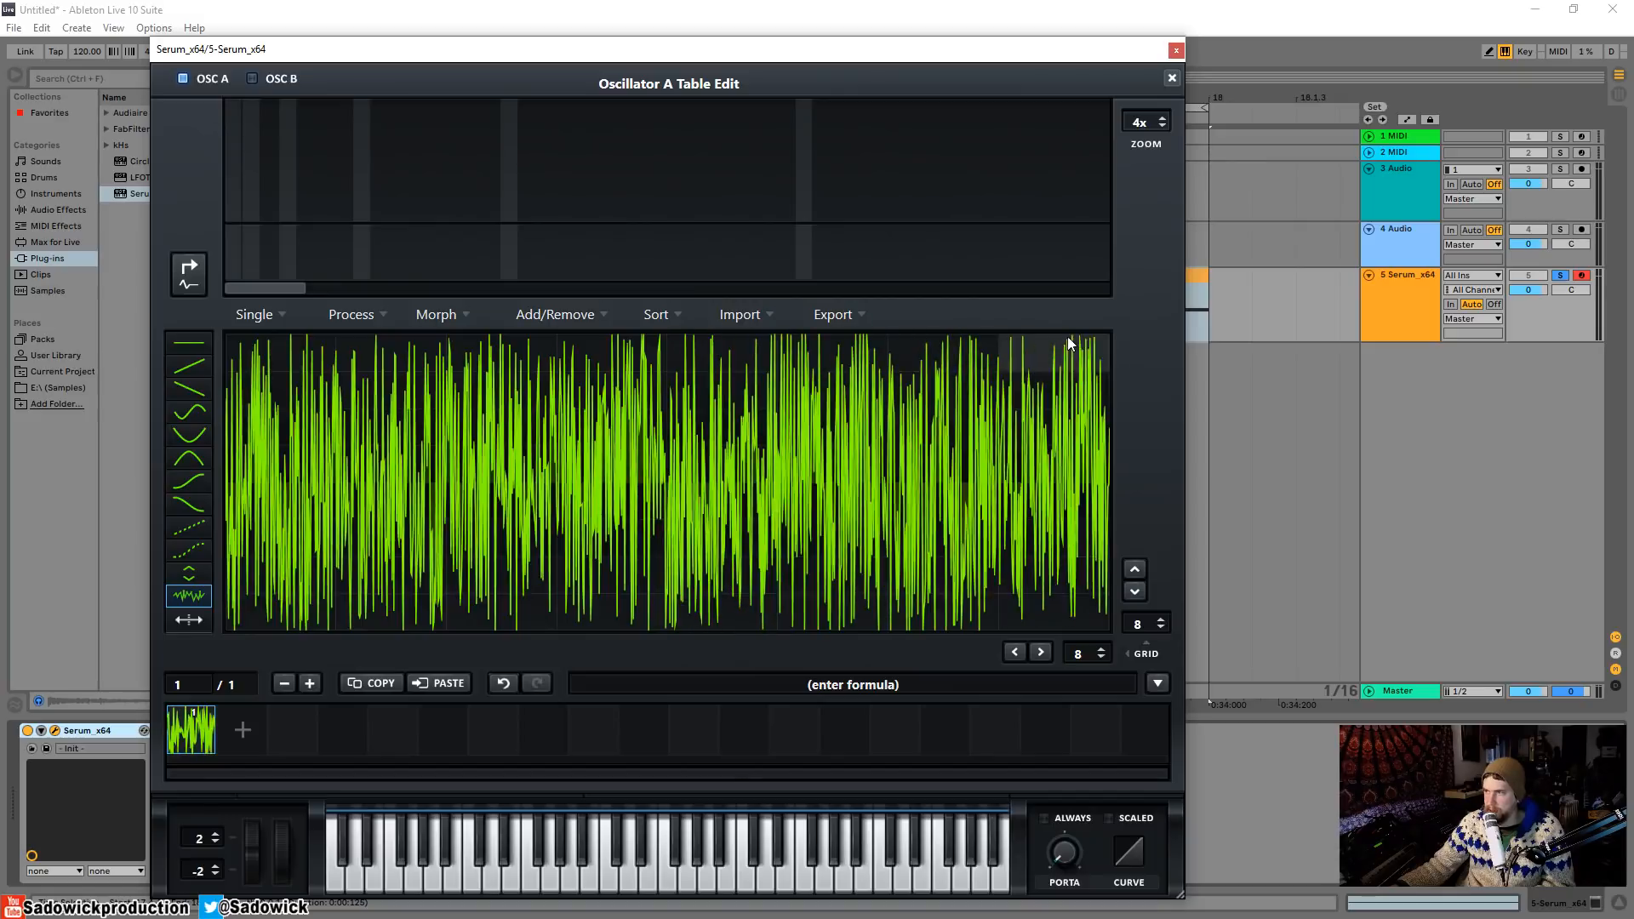
click(1173, 78)
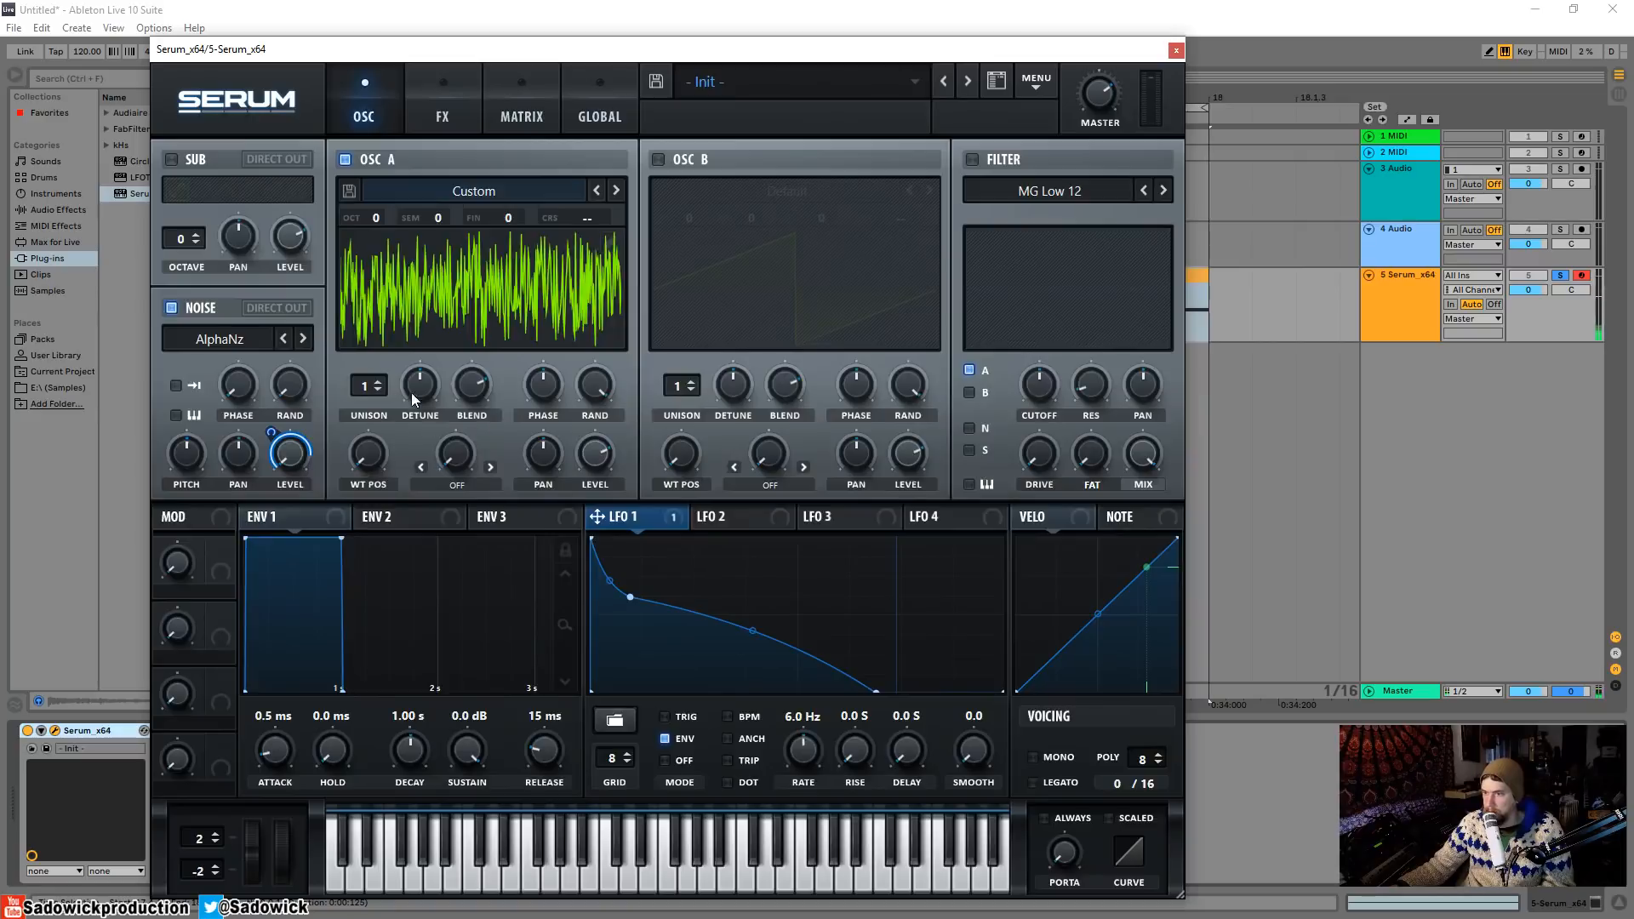
Shape Env 1 into a short percussive decay of 84 ms with sustain at -oo dB.
mouse_move(385, 218)
mouse_down()
mouse_move(399, 181)
mouse_move(400, 220)
mouse_up()
click(318, 522)
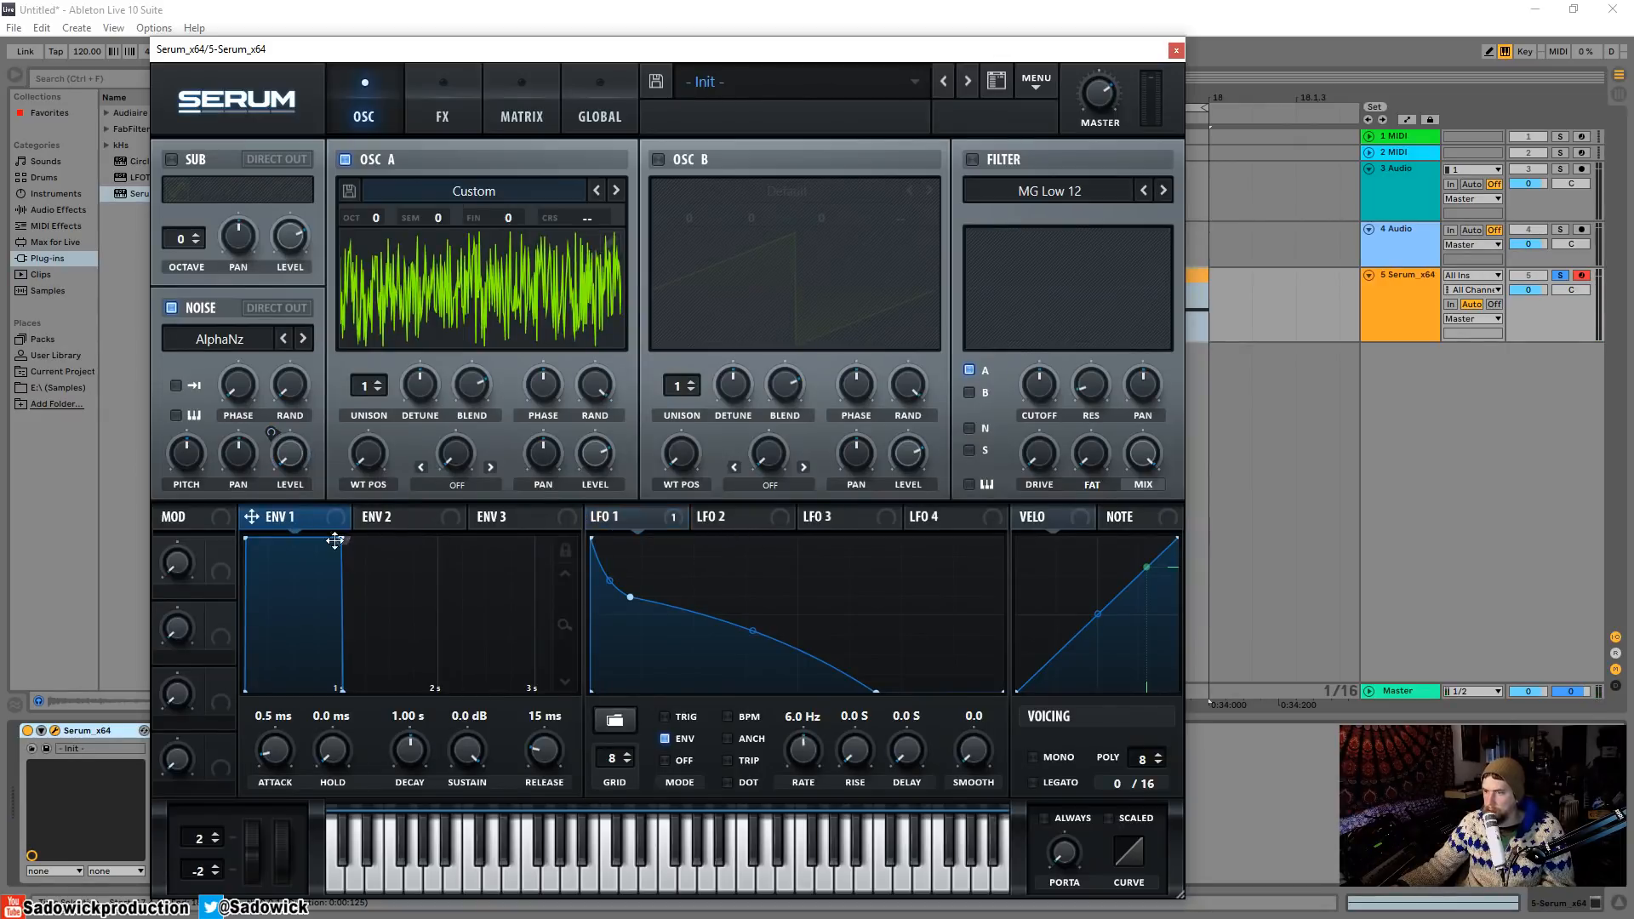
drag(342, 537, 208, 776)
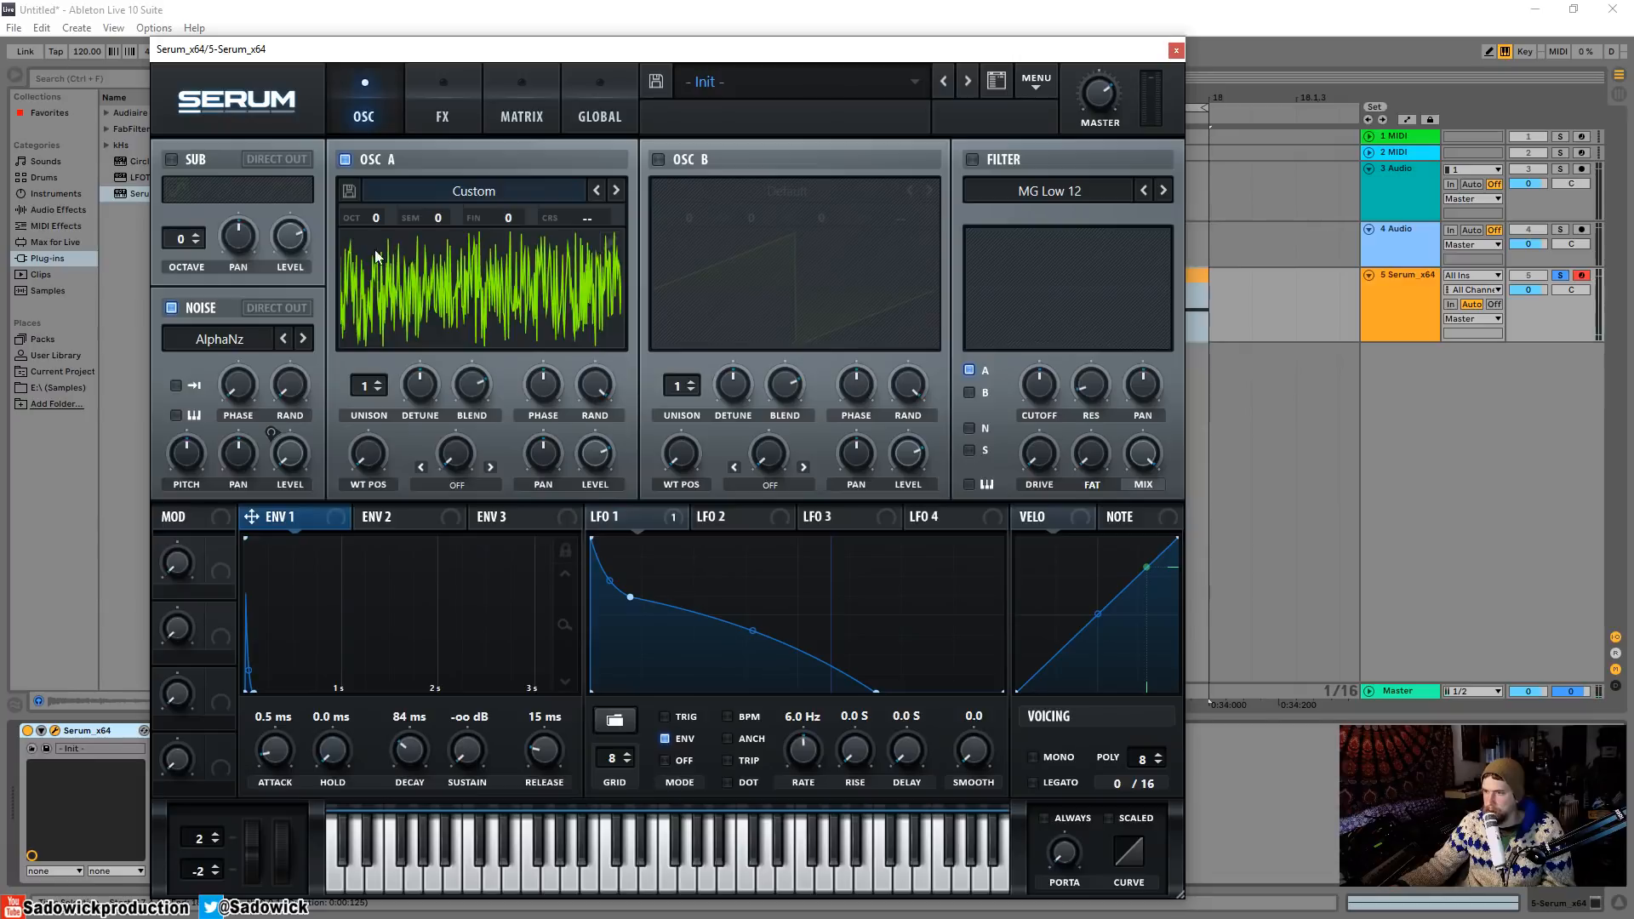
Lower oscillator A's octave to -1 and compare the sound with the oscillator off and on.
drag(376, 218, 391, 300)
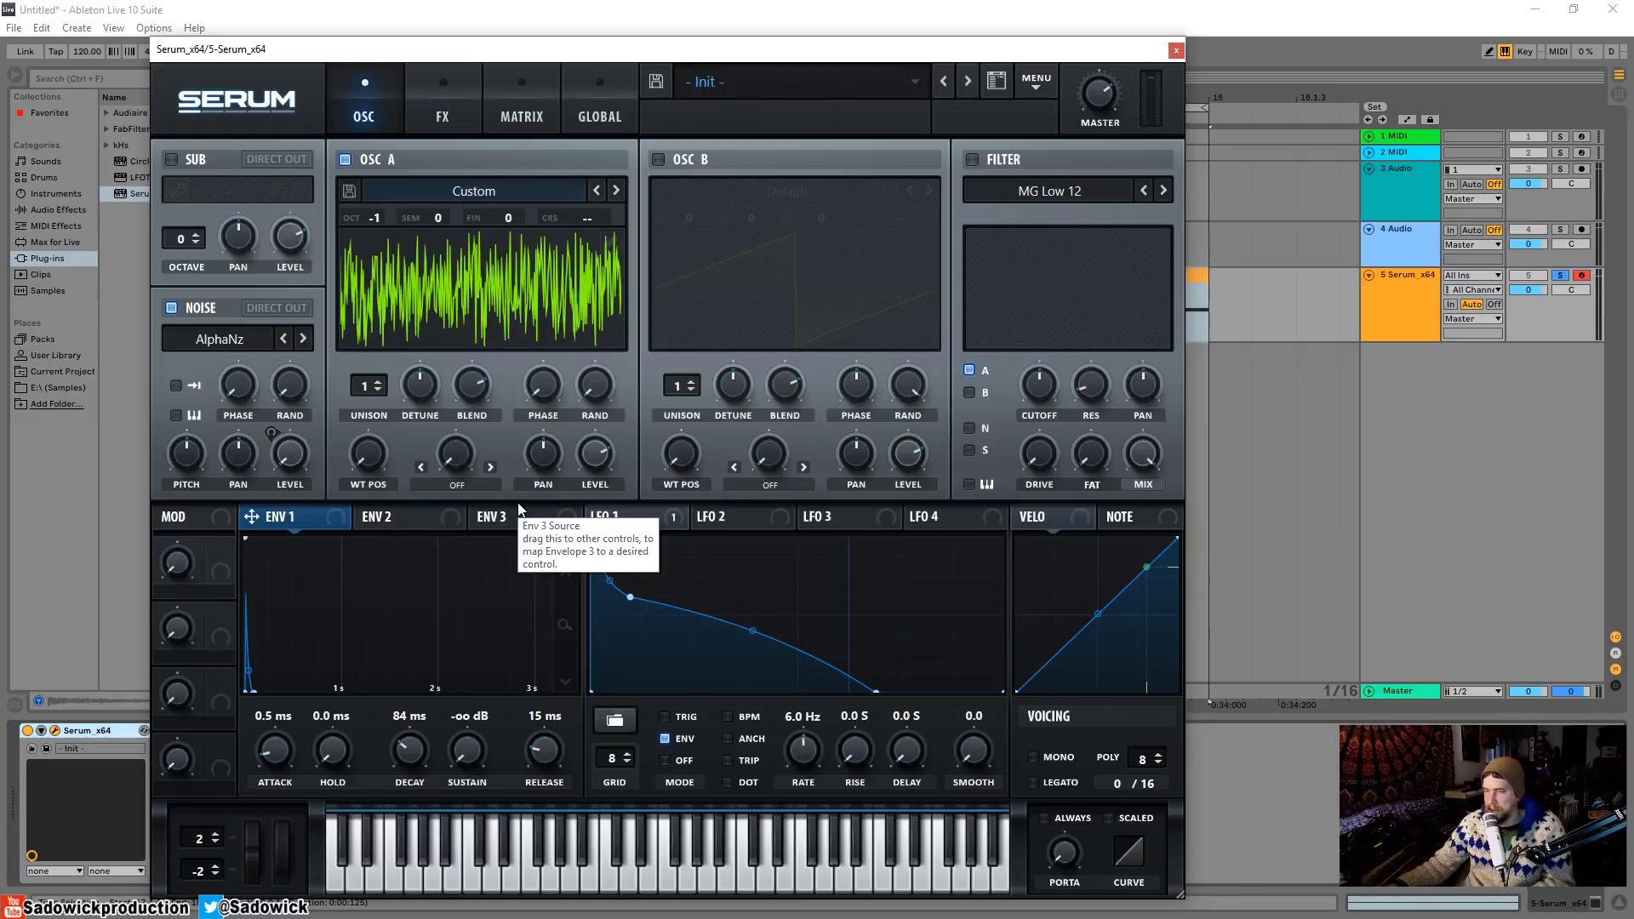
click(346, 160)
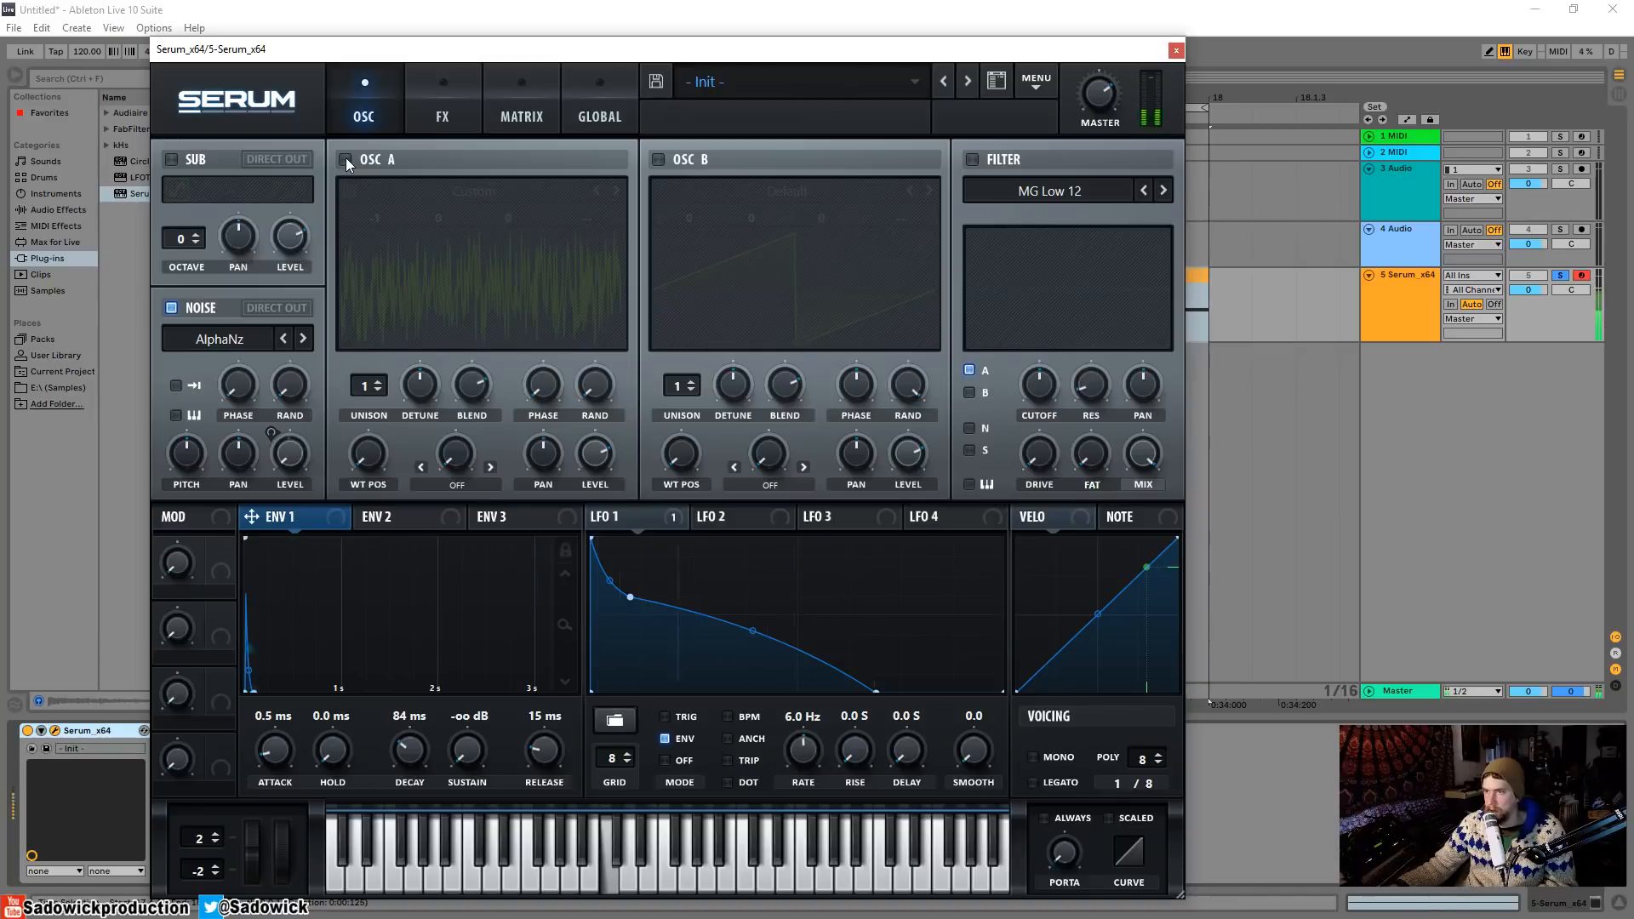
click(346, 159)
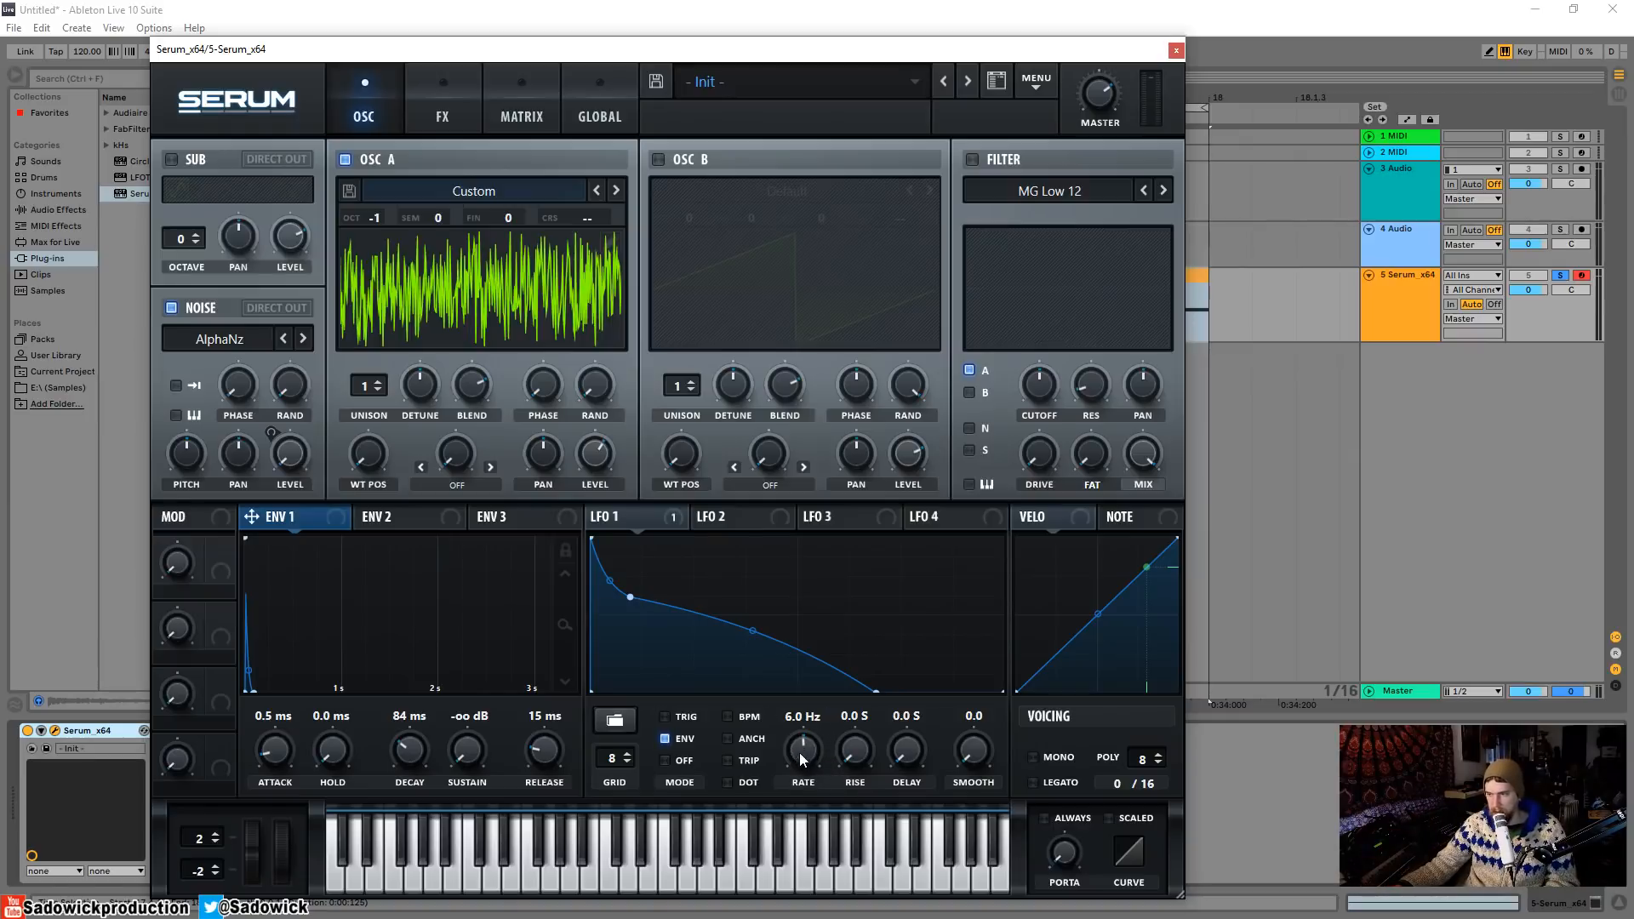
Try a noise pitch of 33%, reset the pitch, and slow LFO 1's rate to 1.2 Hz.
click(665, 737)
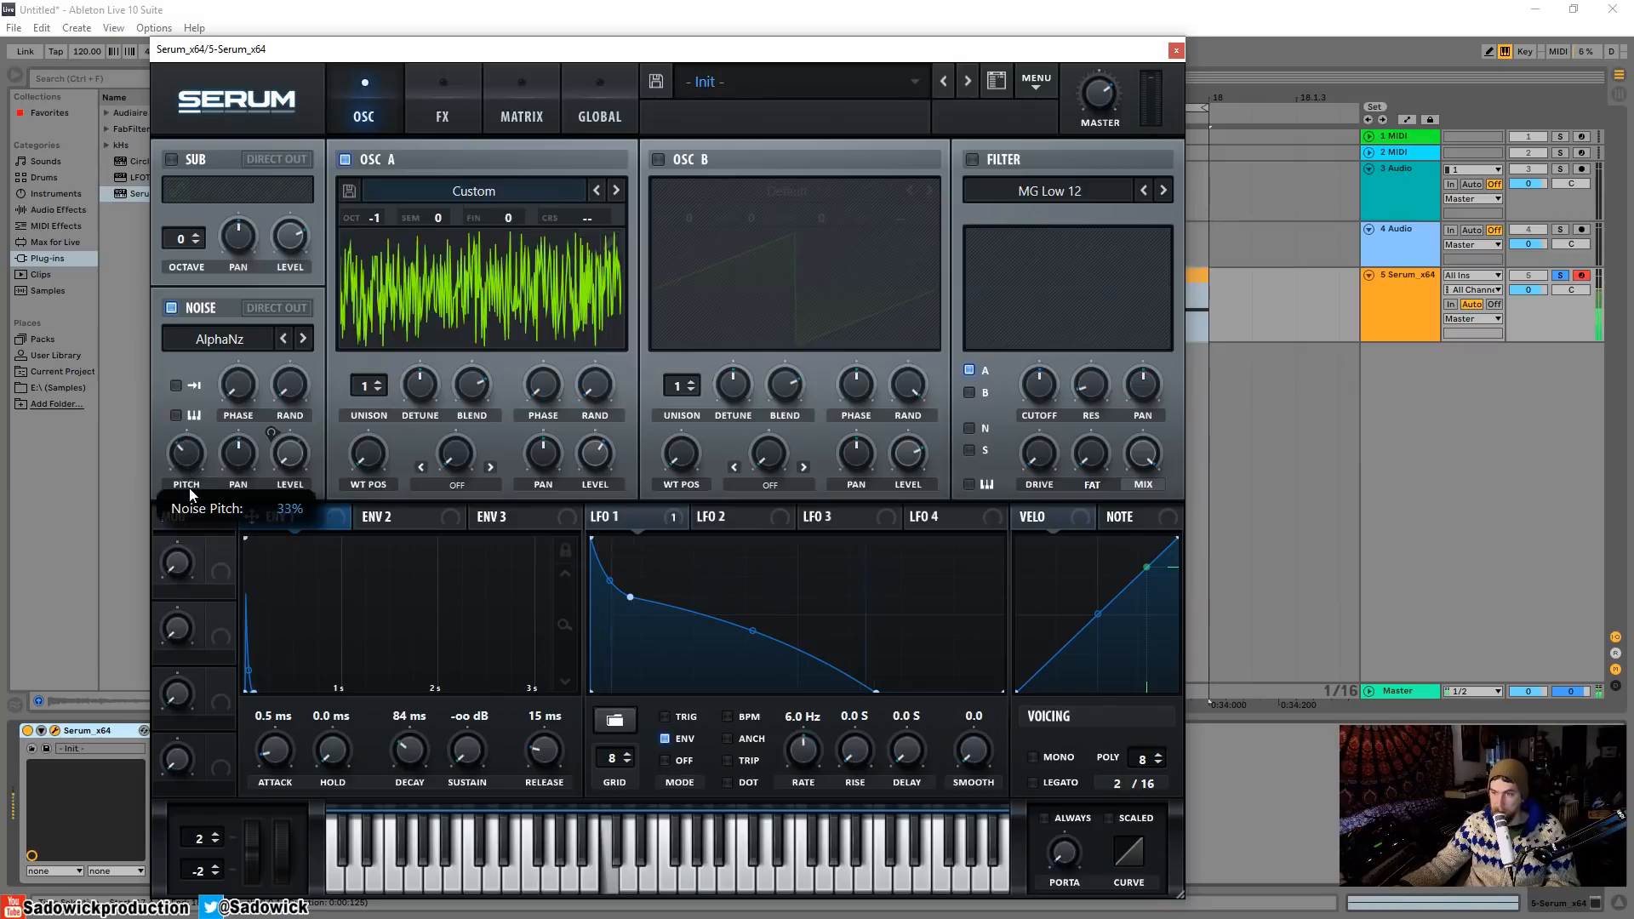
double_click(193, 461)
key(BackSpace)
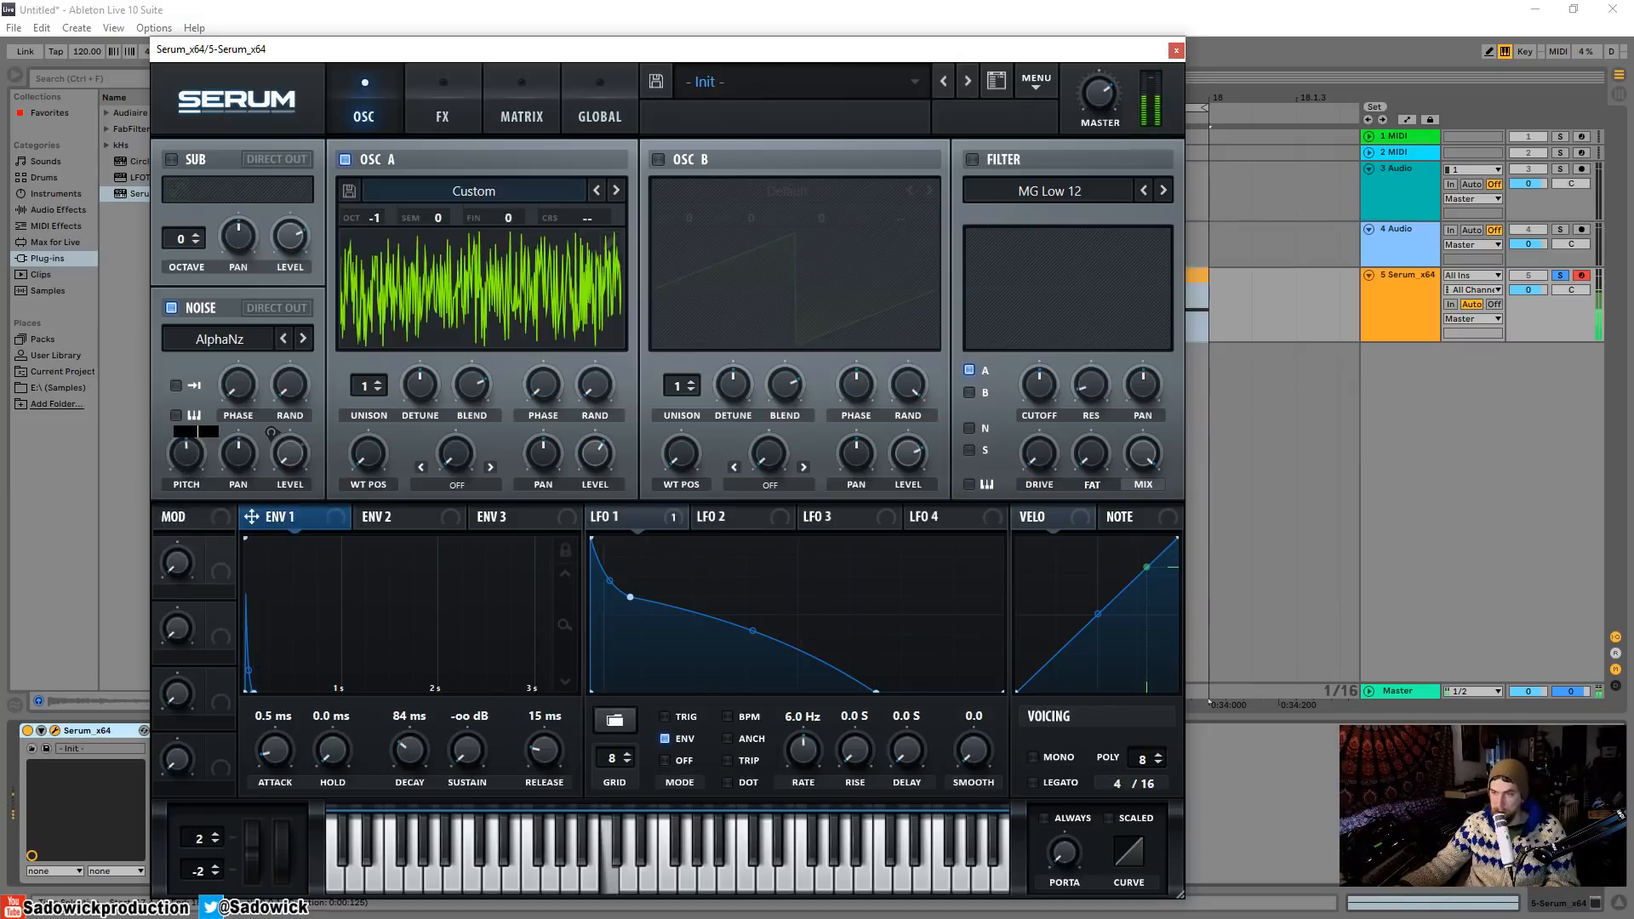
text(0)
key(Return)
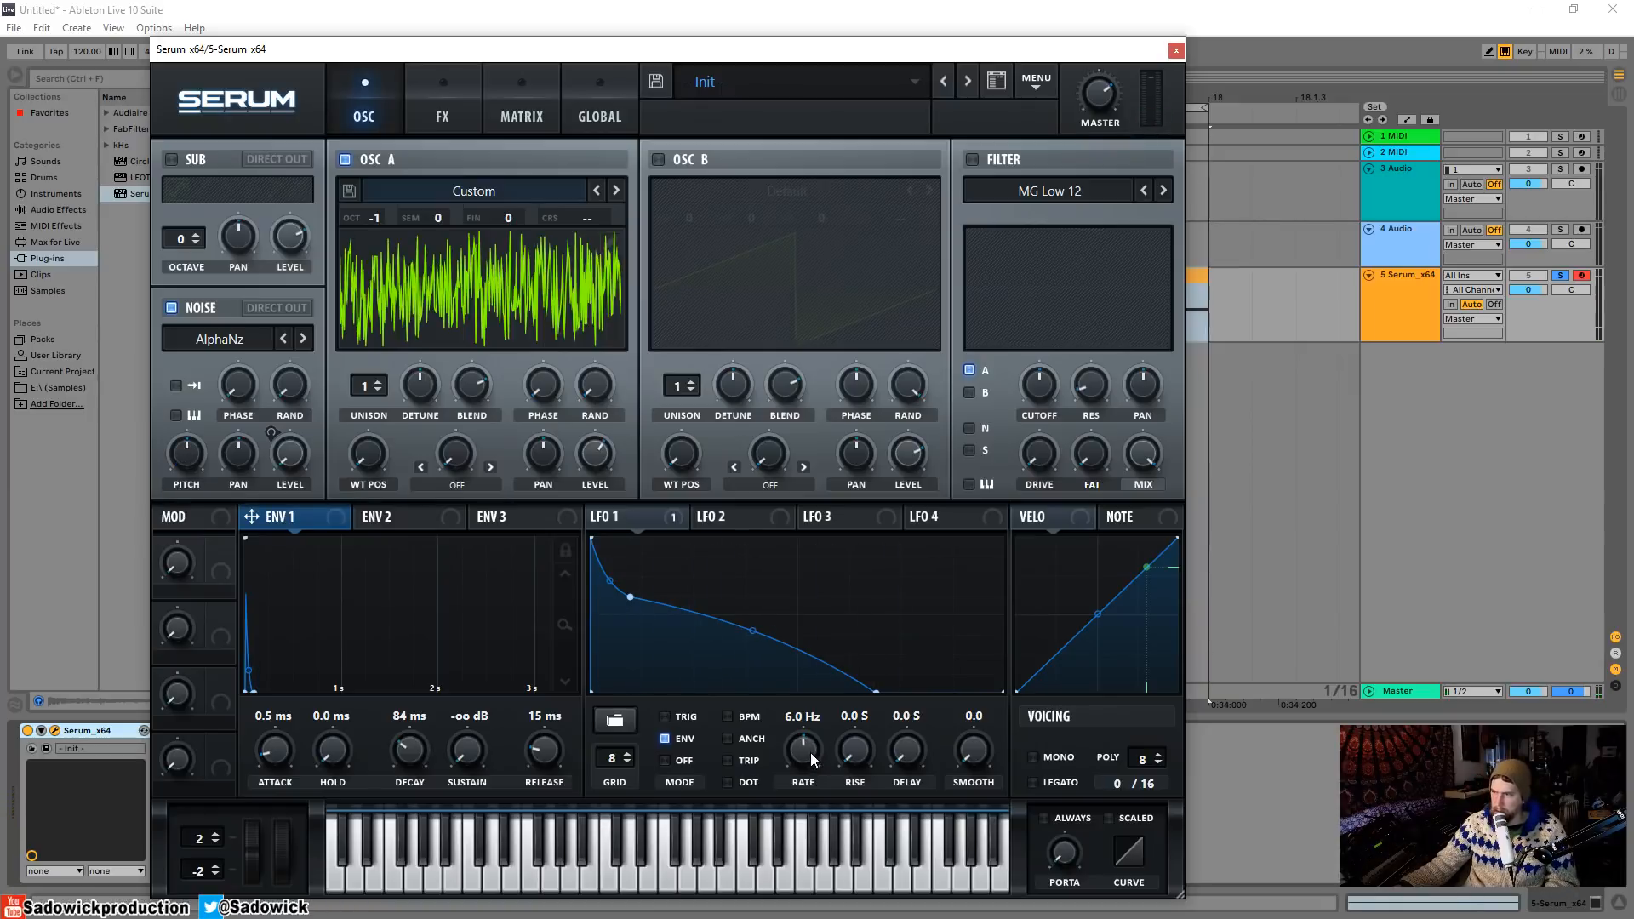
drag(805, 749, 842, 807)
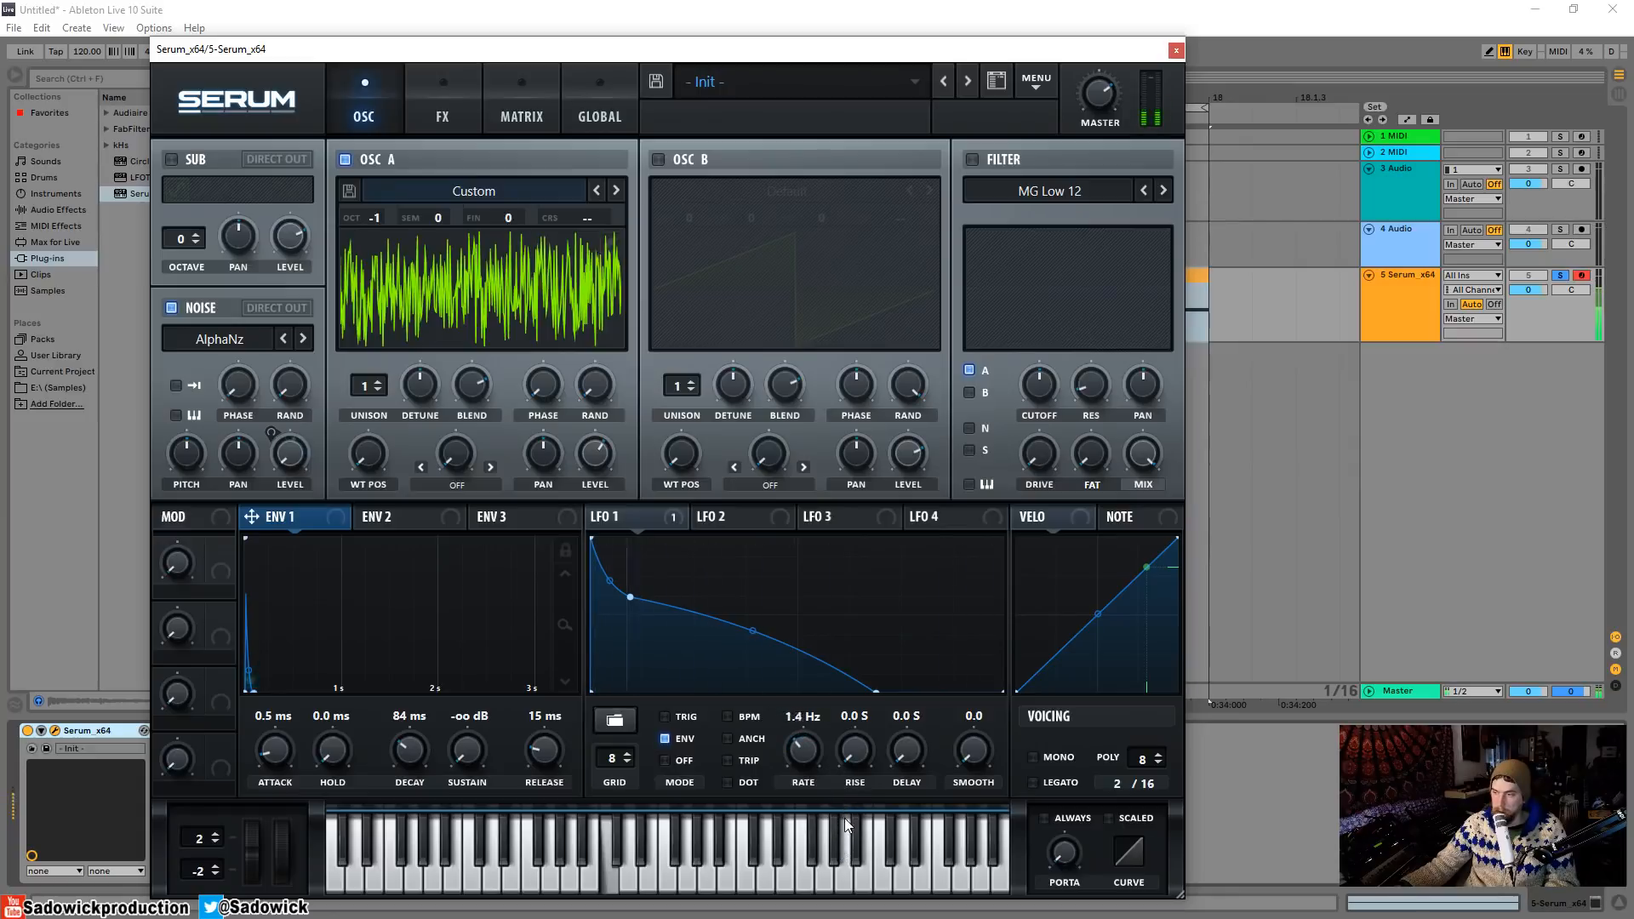
Try the Delay effect with the right time at 1/8 and an adjusted delay filter, and switch it off.
click(443, 109)
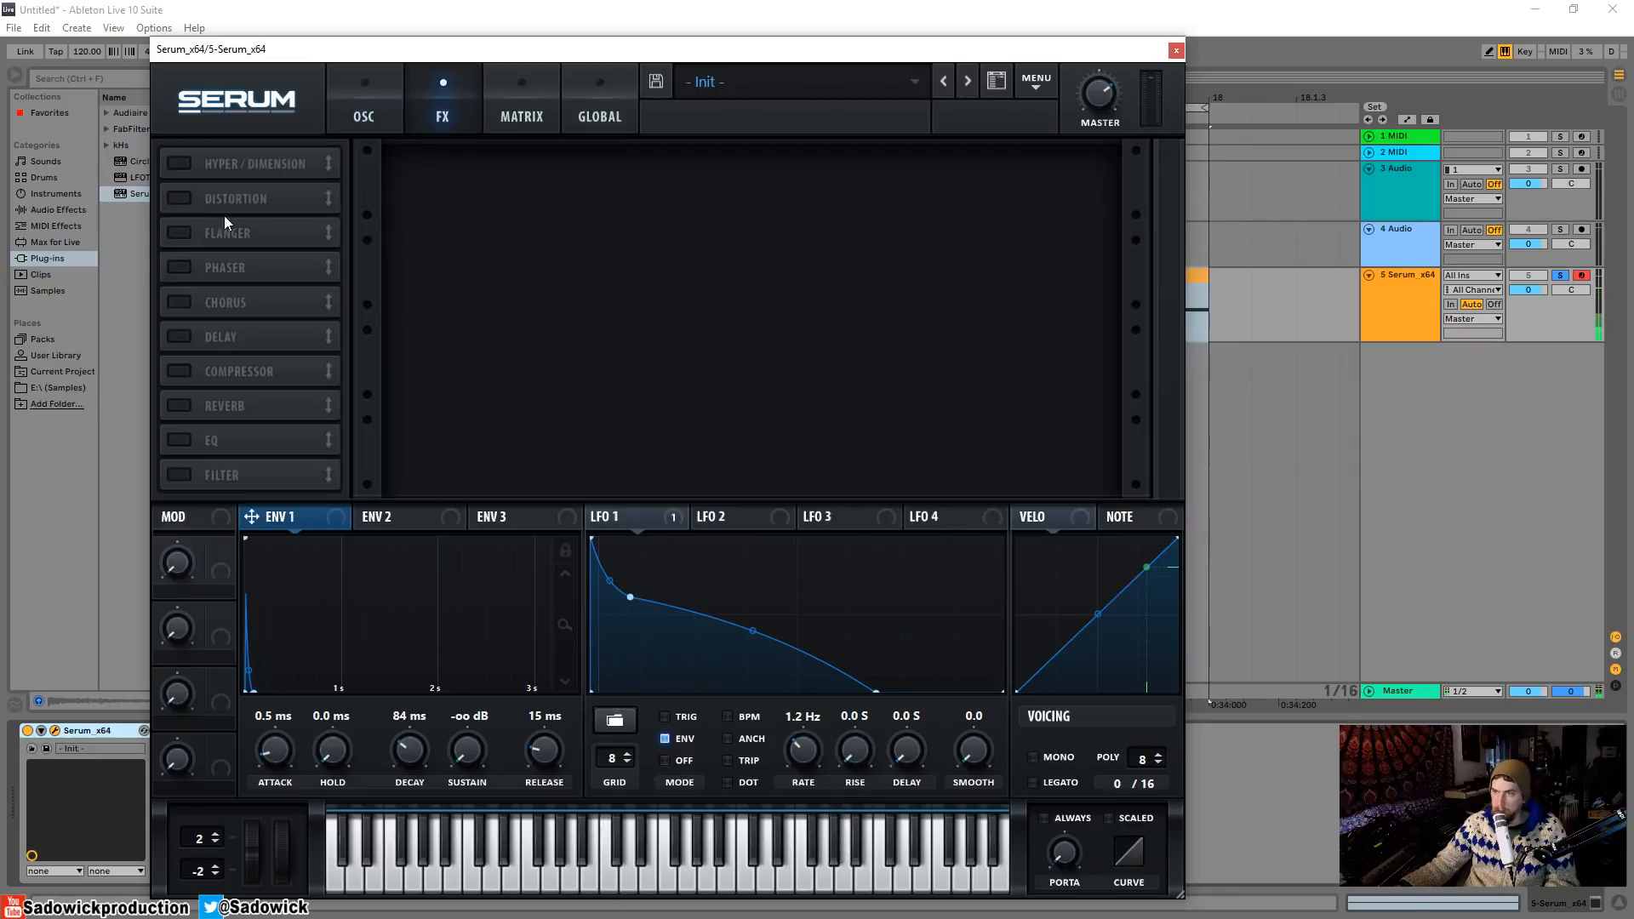
click(179, 336)
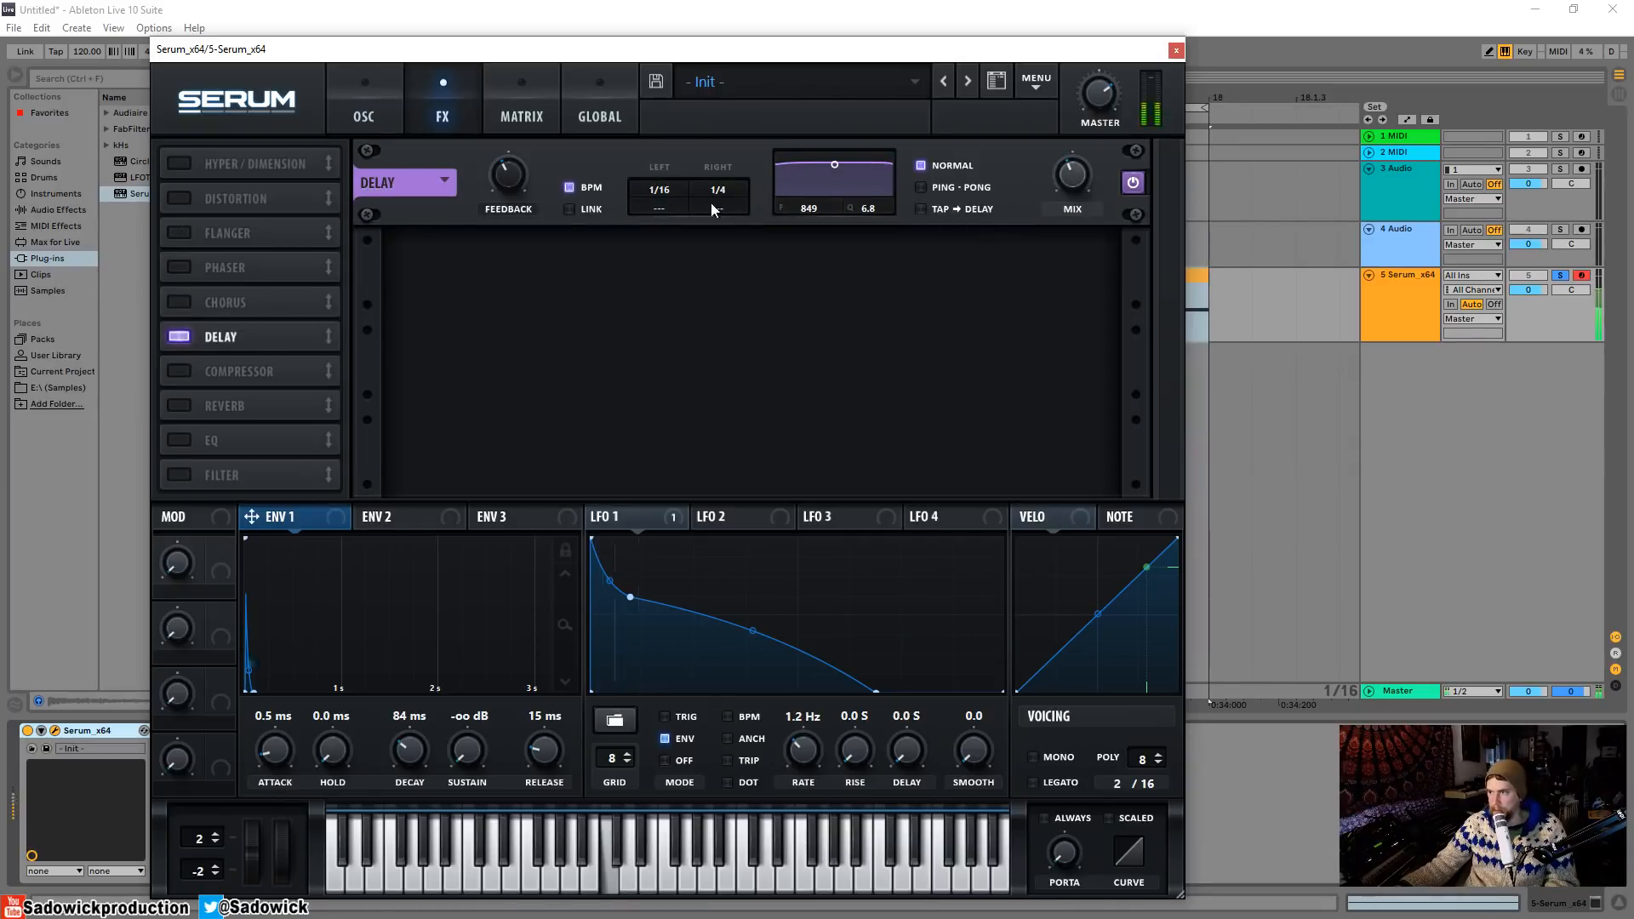
drag(723, 207, 723, 220)
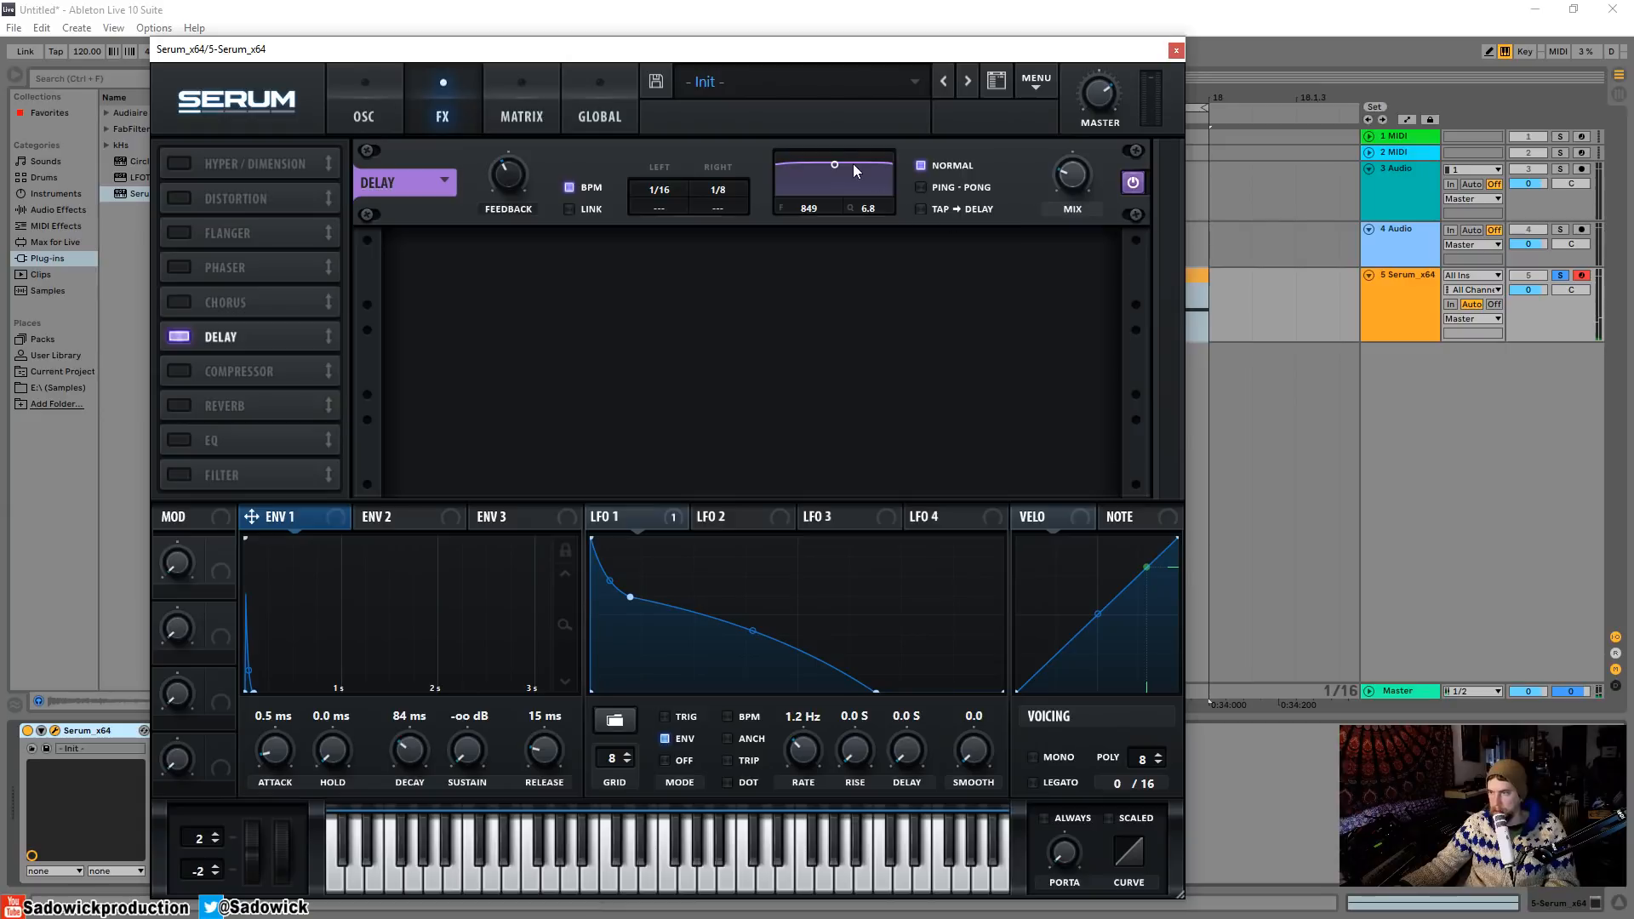
drag(838, 164, 841, 192)
click(365, 108)
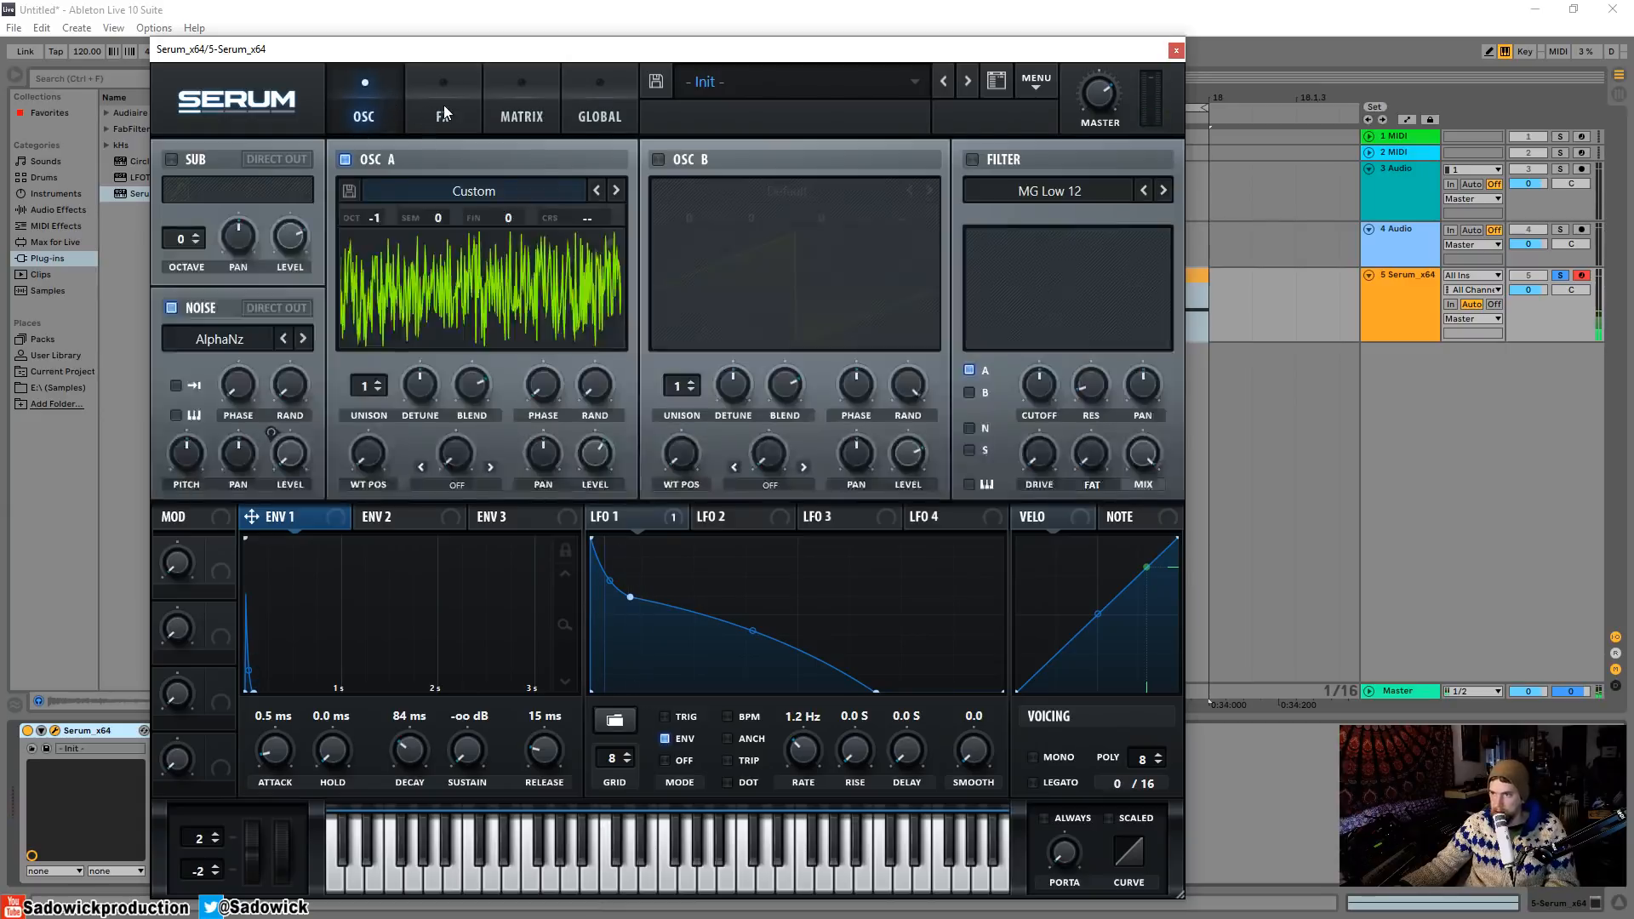
click(443, 104)
click(179, 337)
Enable the Reverb effect in Hall mode and try LFO 1's smooth at 100 before returning it to 0.
click(179, 405)
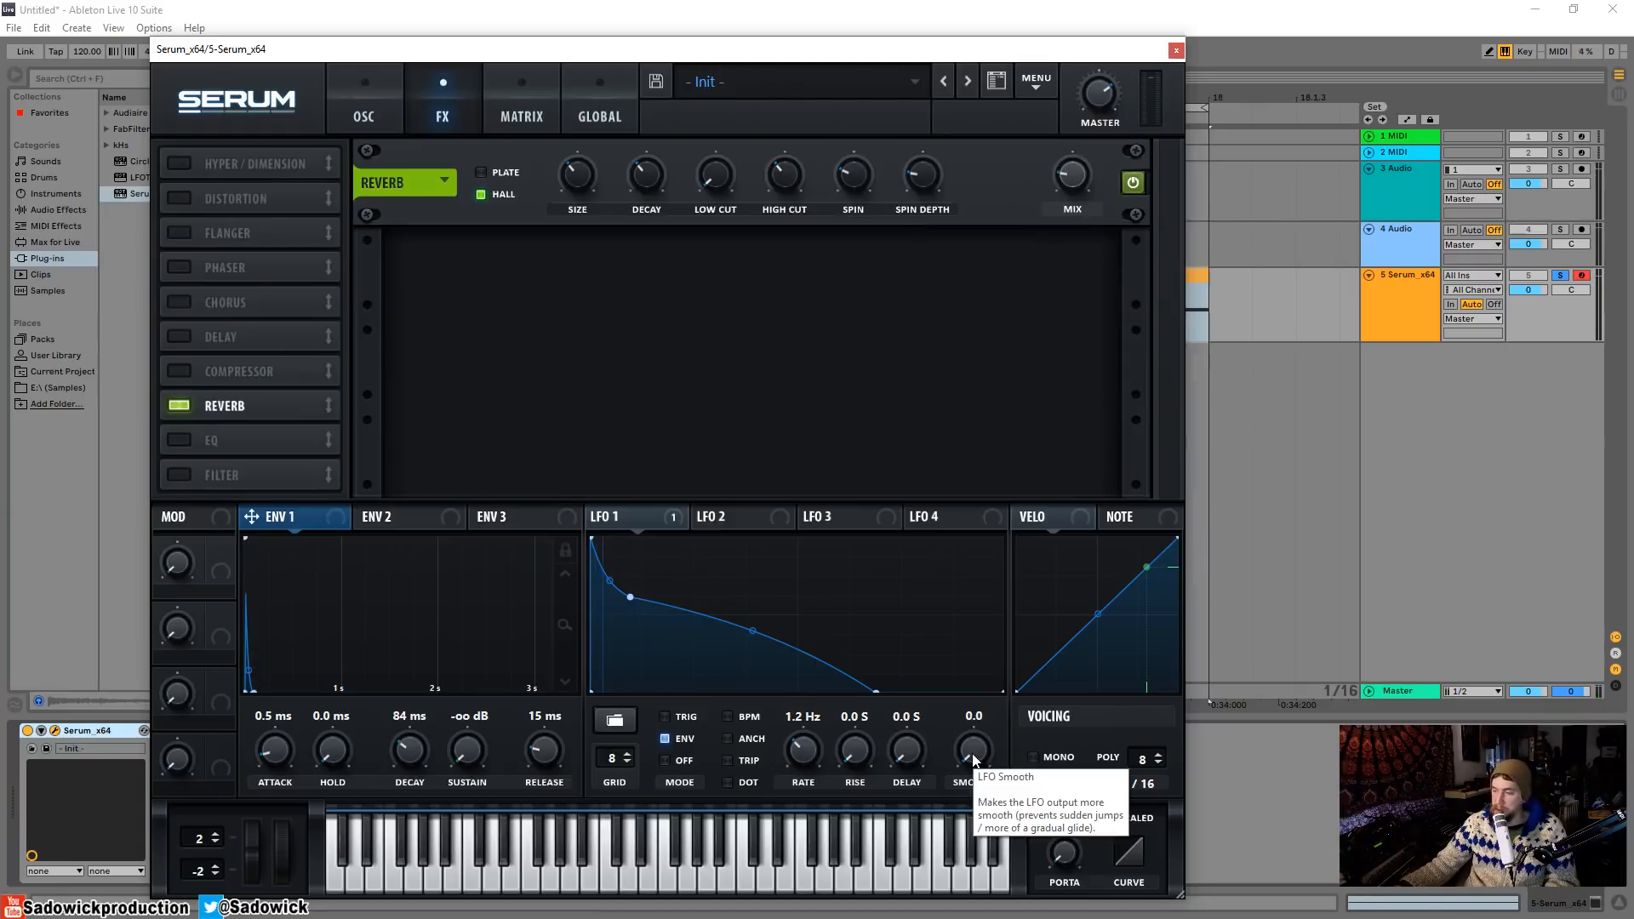
drag(974, 751, 1009, 664)
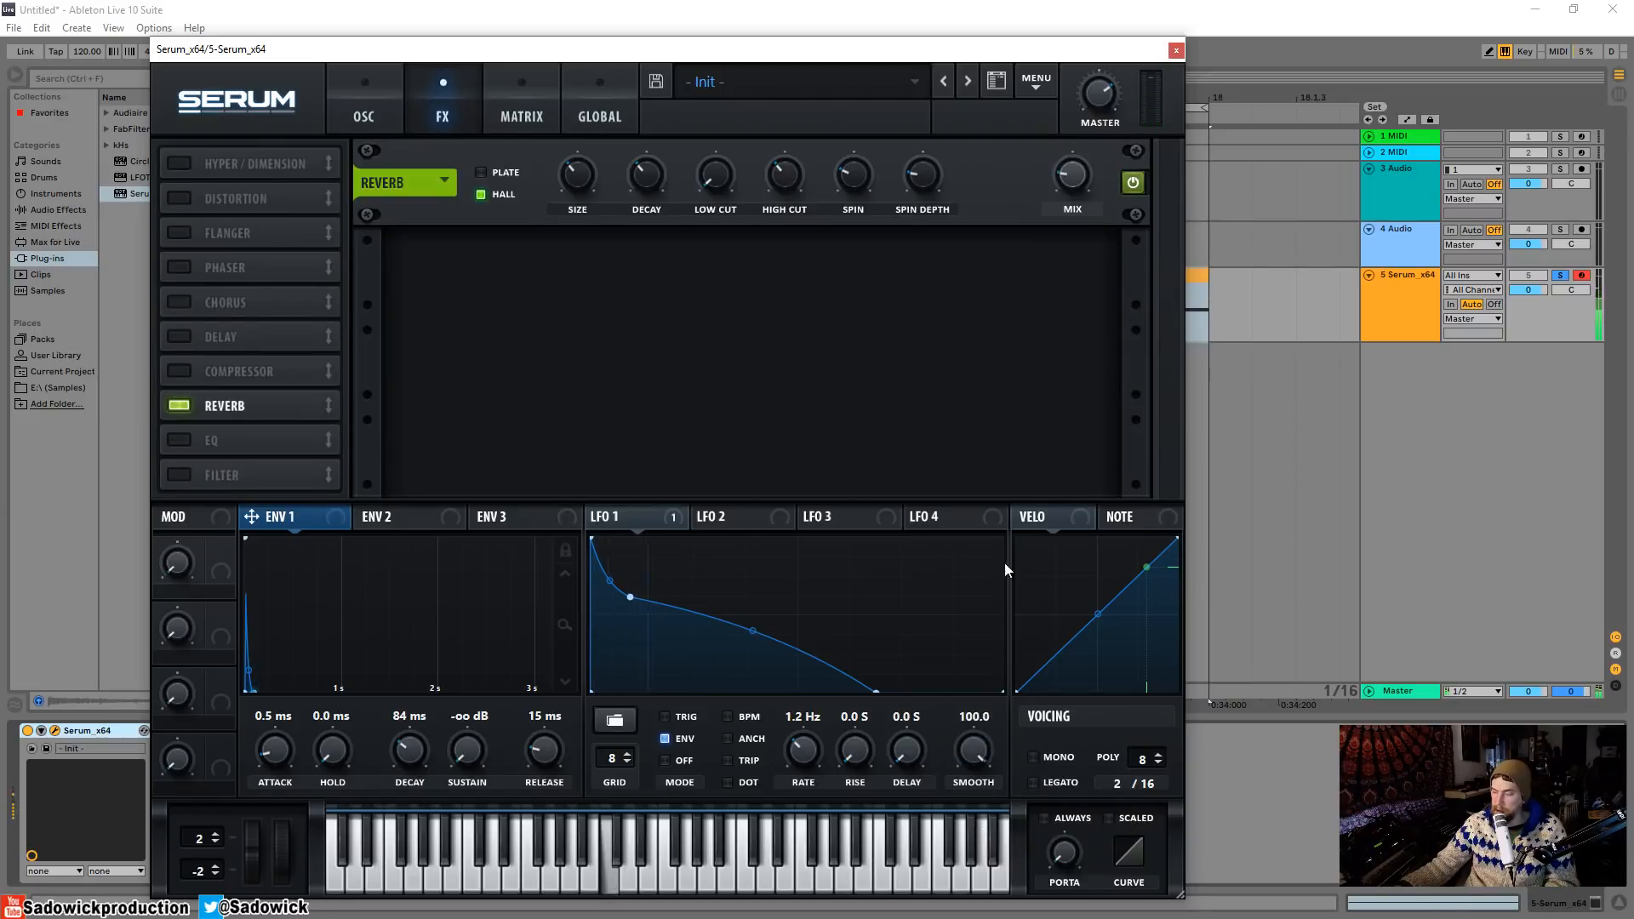
drag(1004, 564, 899, 756)
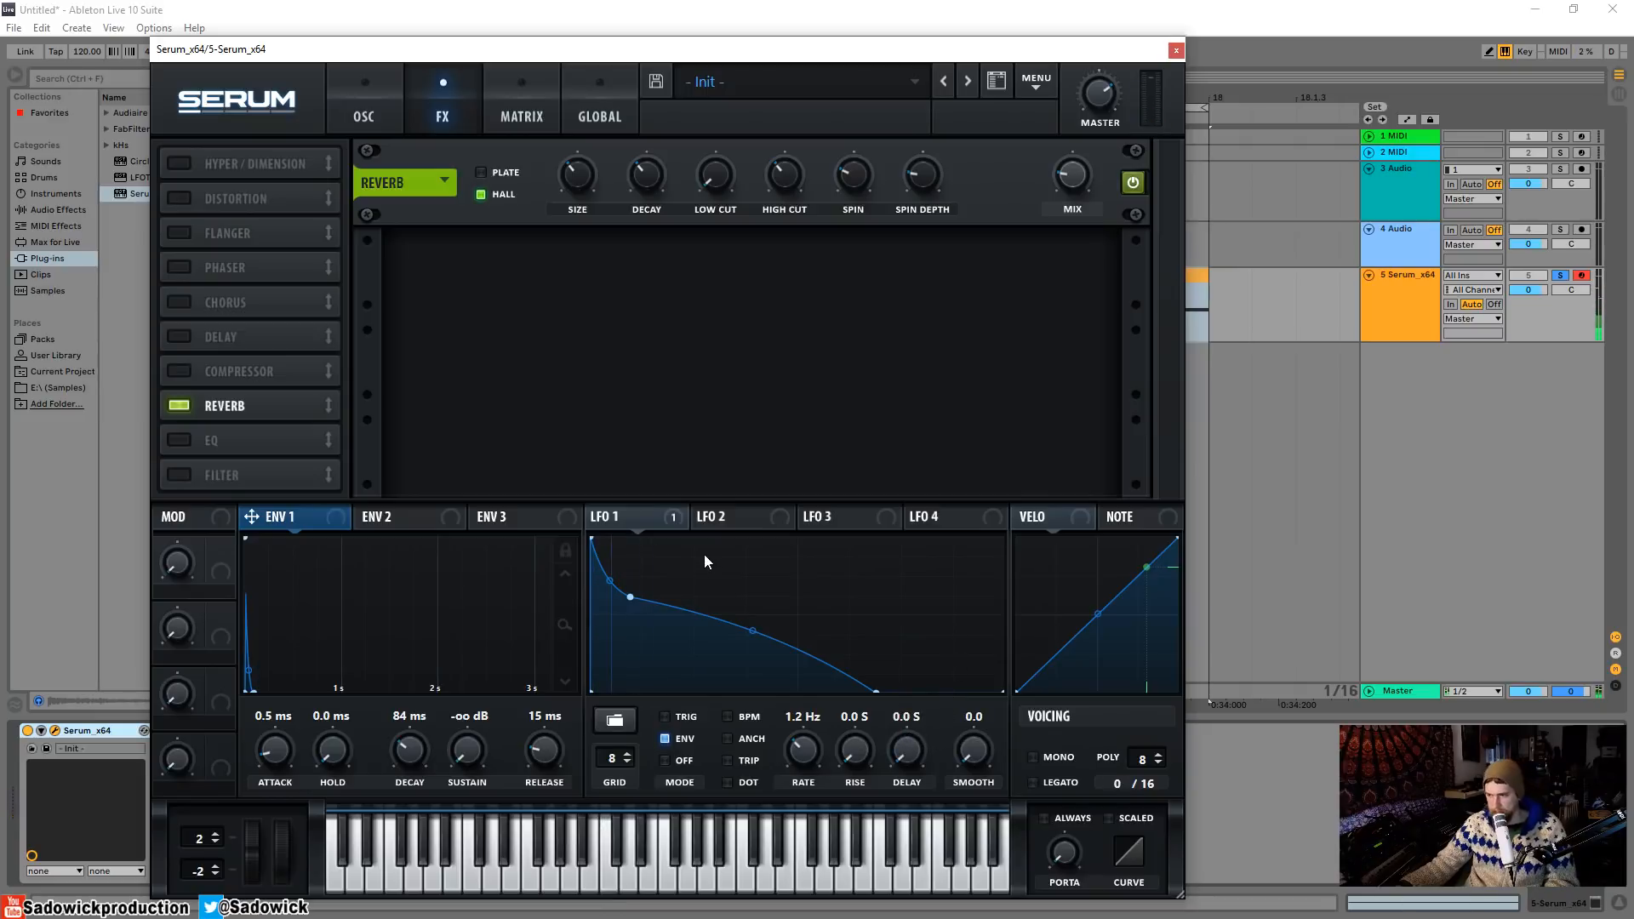
Try the MG Low 12 filter with a changed cutoff on oscillator A and switch the filter off.
click(363, 110)
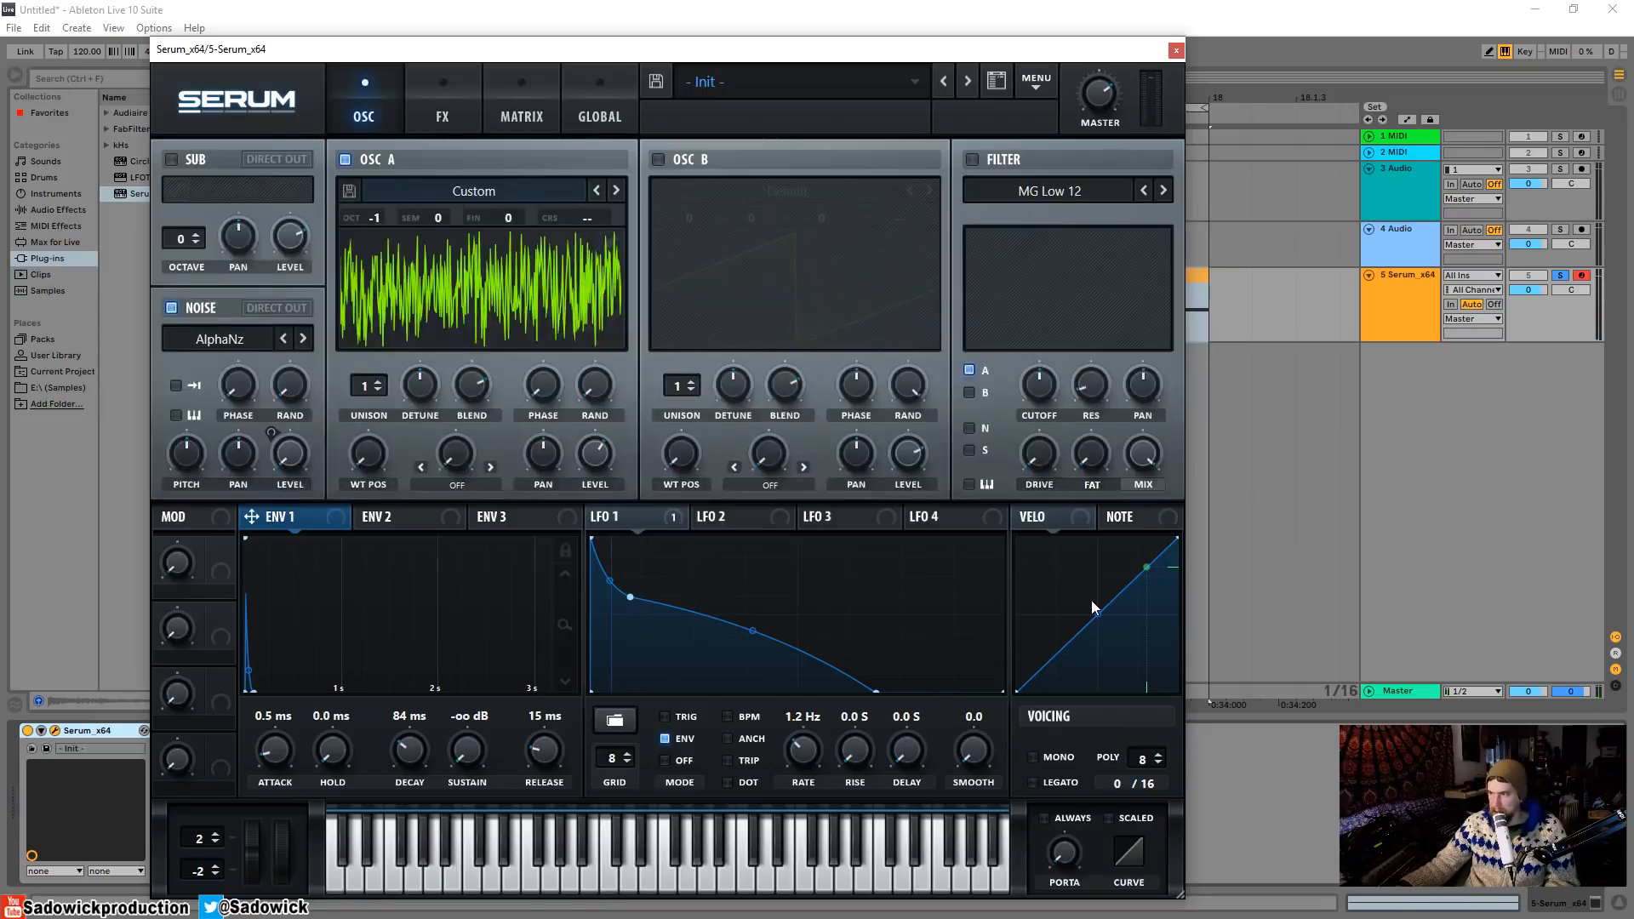
click(973, 158)
mouse_move(1042, 387)
mouse_down()
mouse_move(1045, 463)
mouse_move(1055, 365)
mouse_up()
click(972, 160)
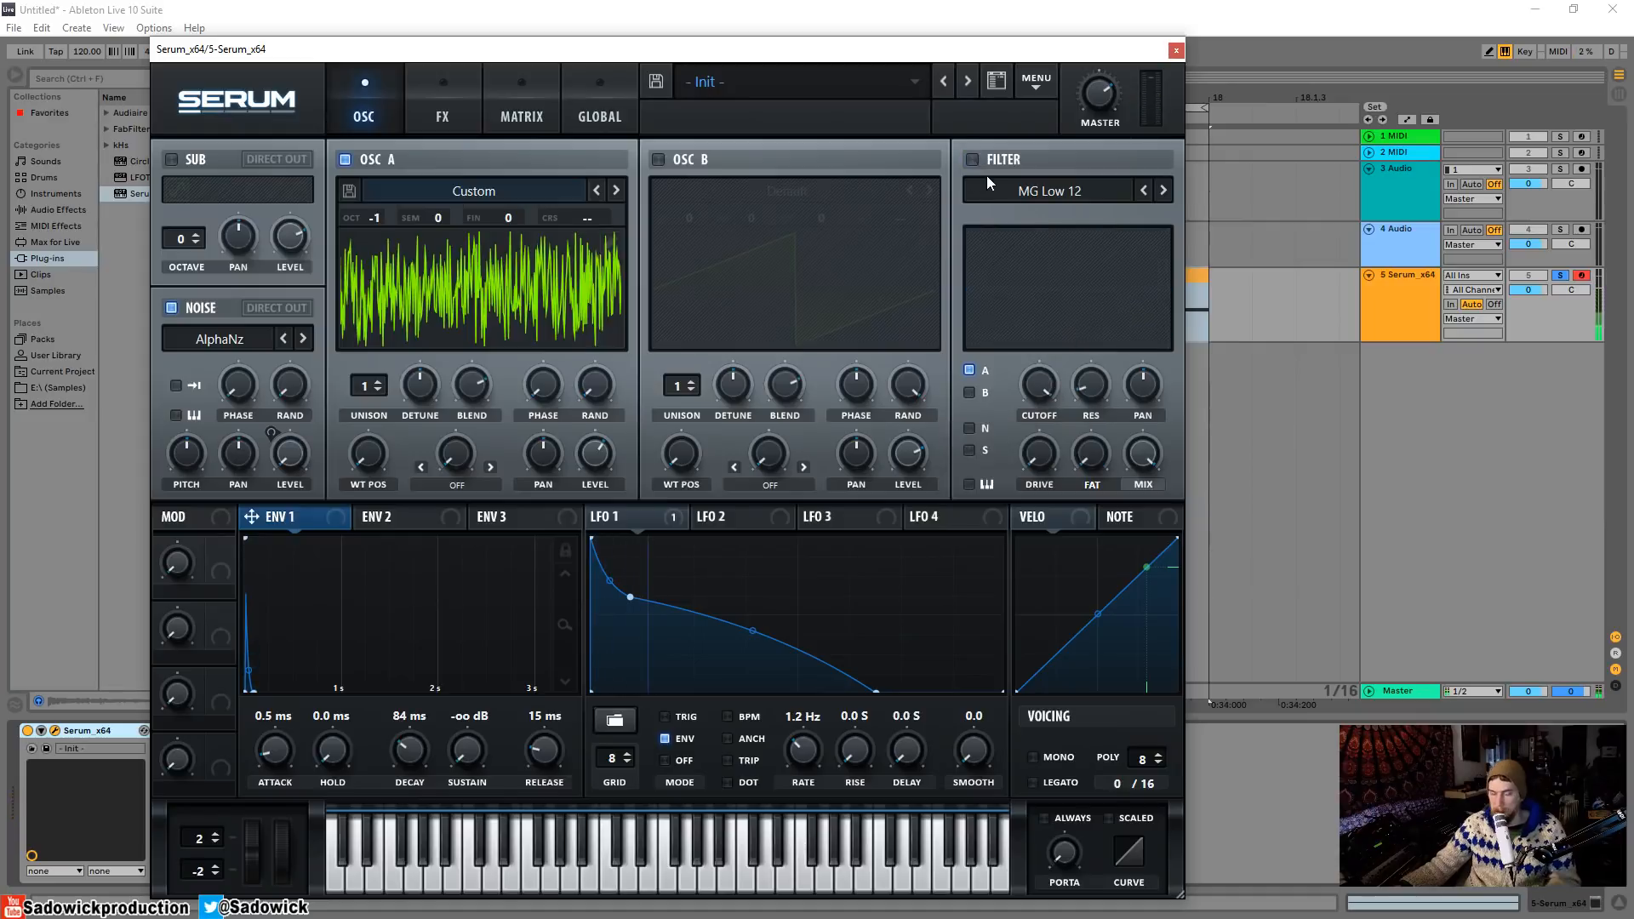